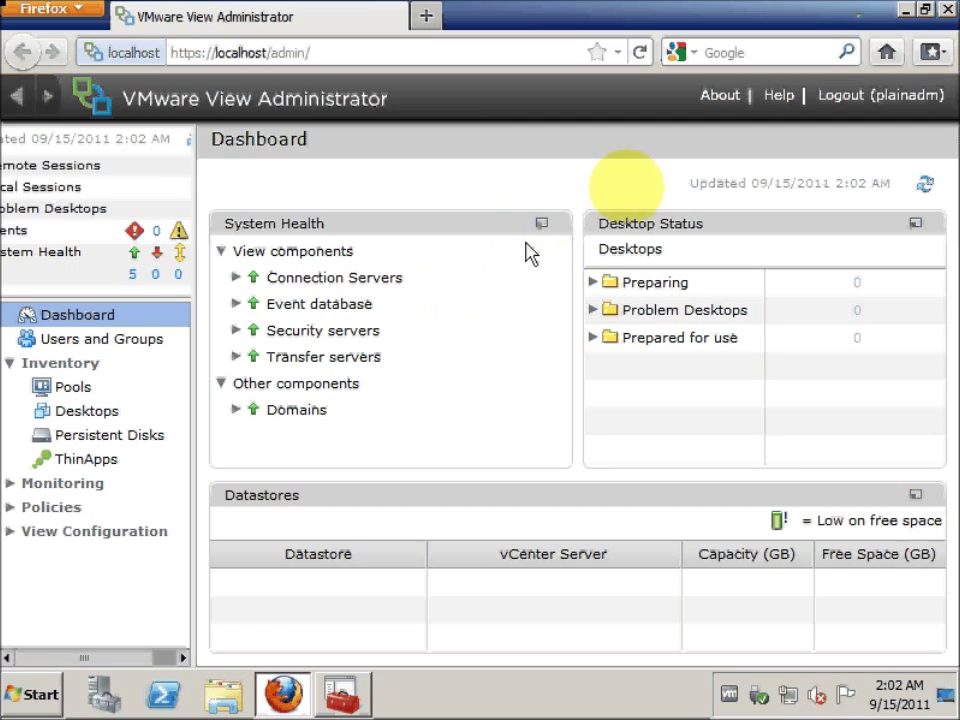
# Check the installed product version and build in View Administrator's About information
pyautogui.click(731, 106)
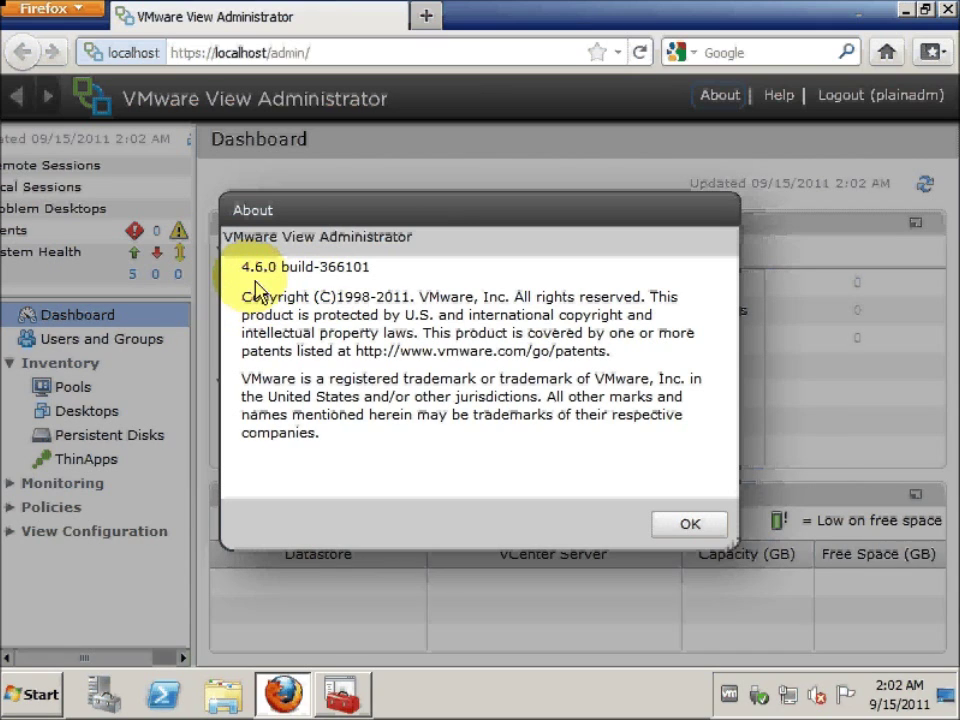
pyautogui.moveTo(243, 272); pyautogui.dragTo(276, 268)
pyautogui.click(428, 392)
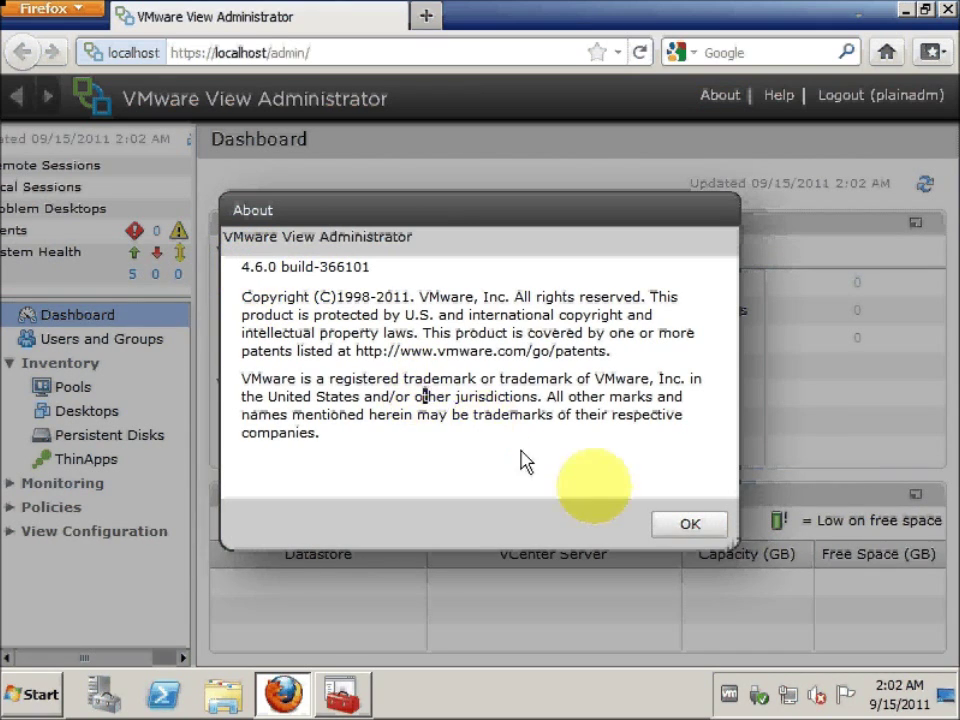
pyautogui.click(672, 522)
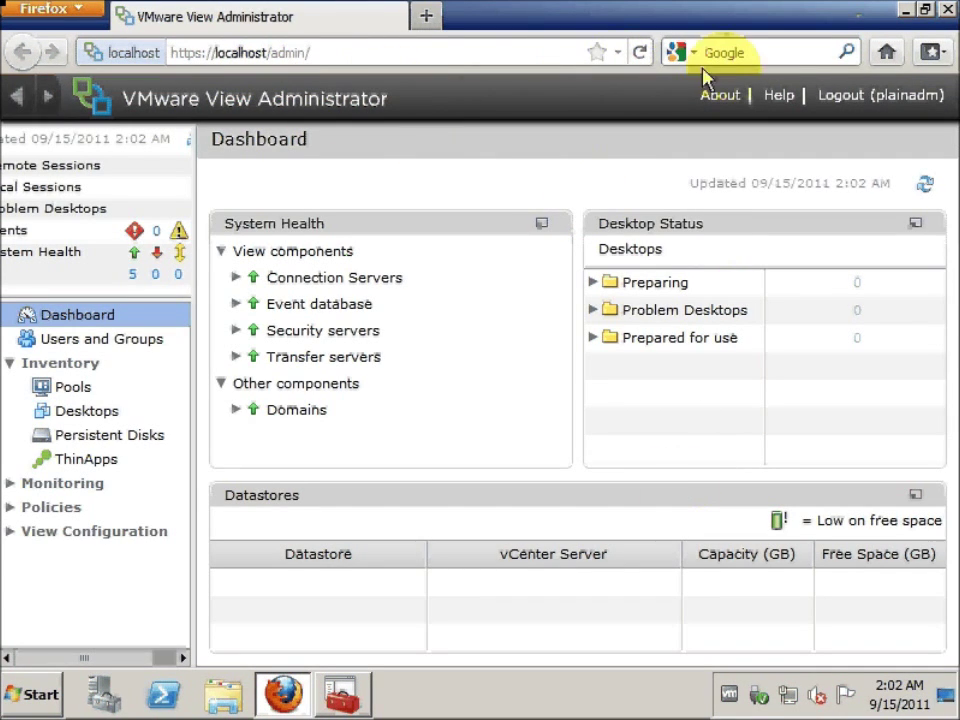
# Log out of View Administrator and close the Firefox browser
pyautogui.click(860, 102)
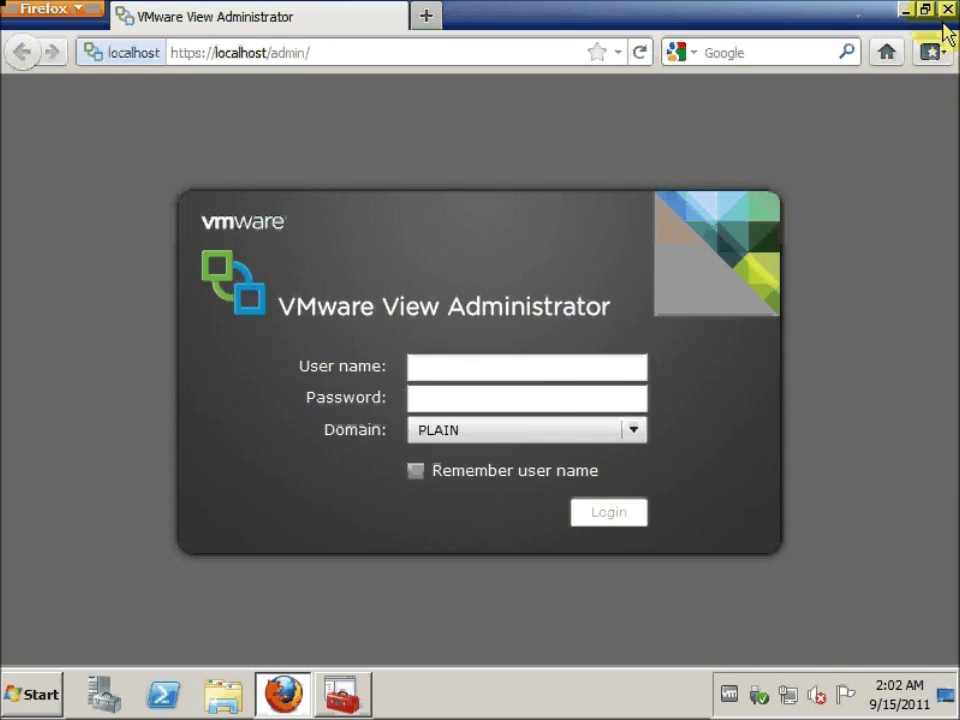
pyautogui.click(946, 10)
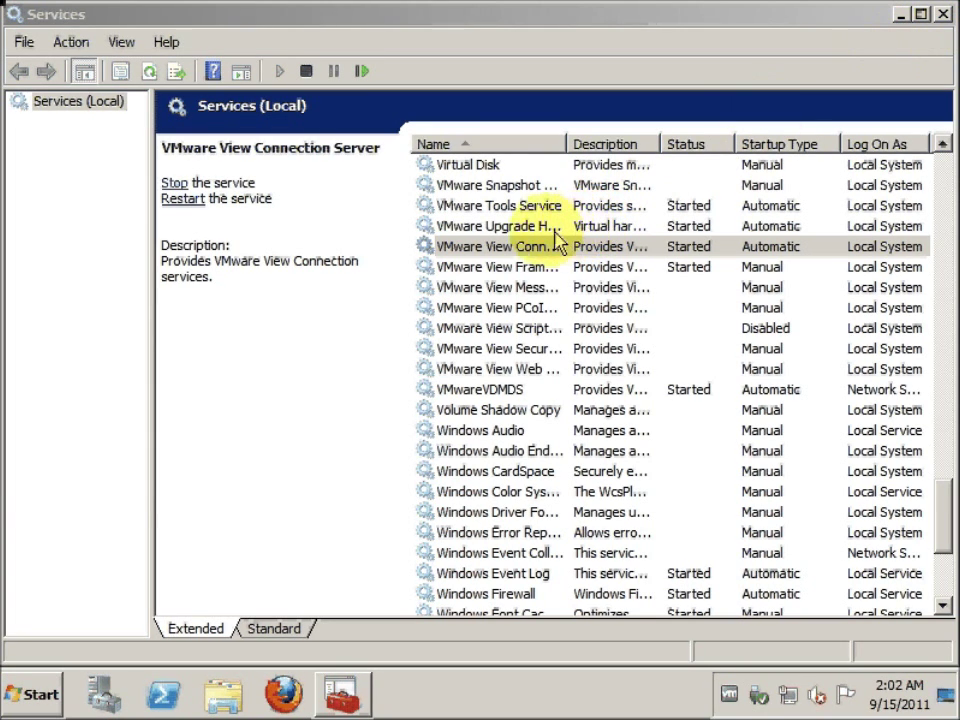
# Stop the VMware View Connection Server service, select the VMwareVDMDS service to review it, and minimize the Services console
pyautogui.click(488, 250)
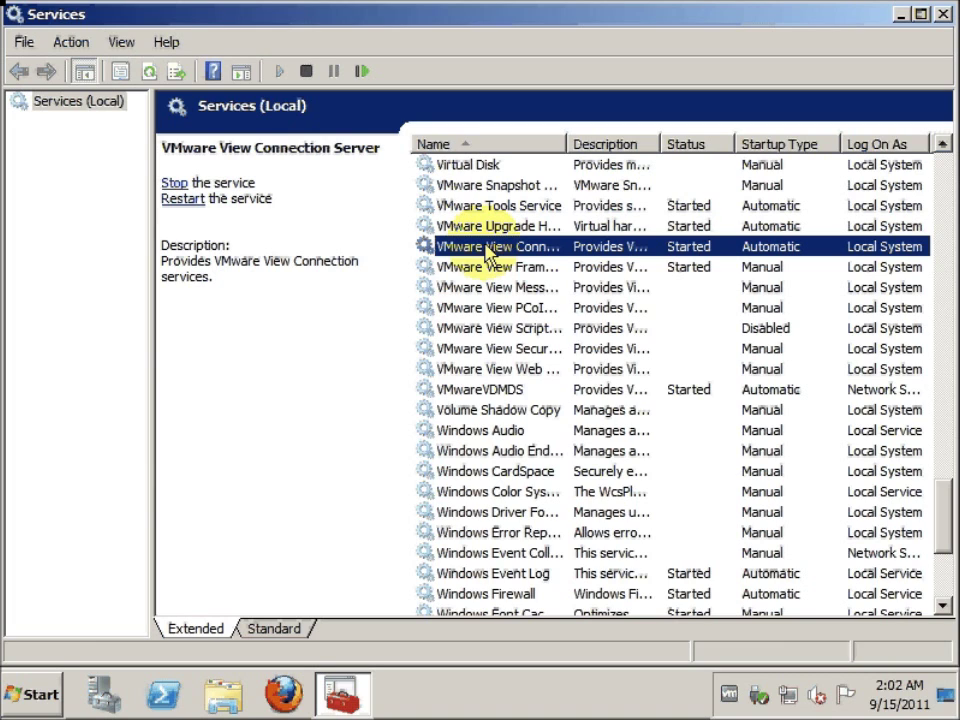
pyautogui.click(376, 253)
pyautogui.click(469, 250)
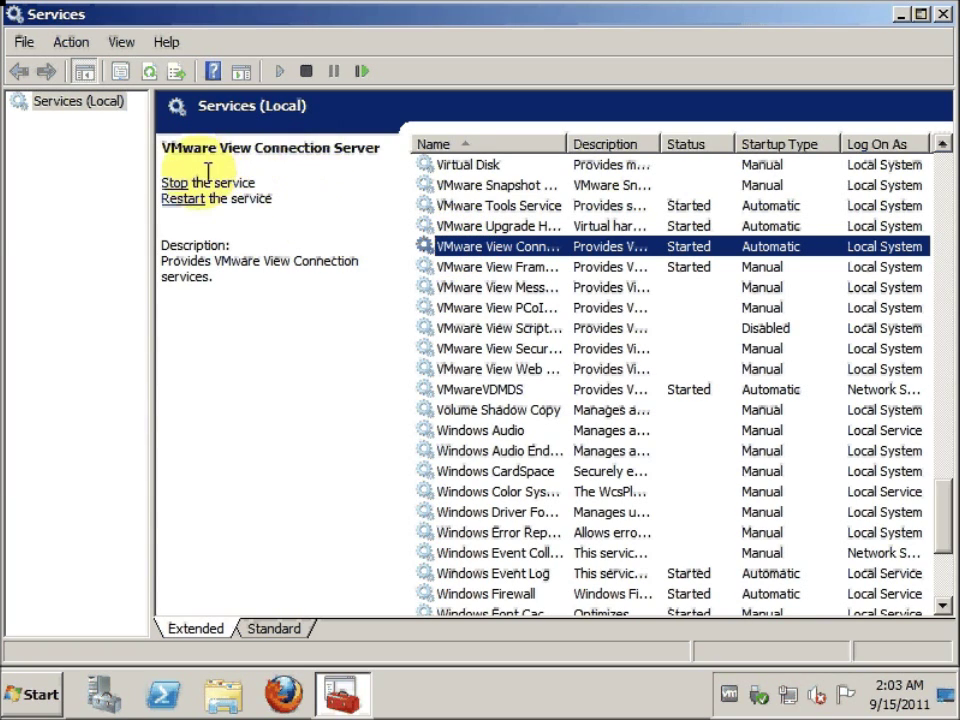
pyautogui.click(176, 183)
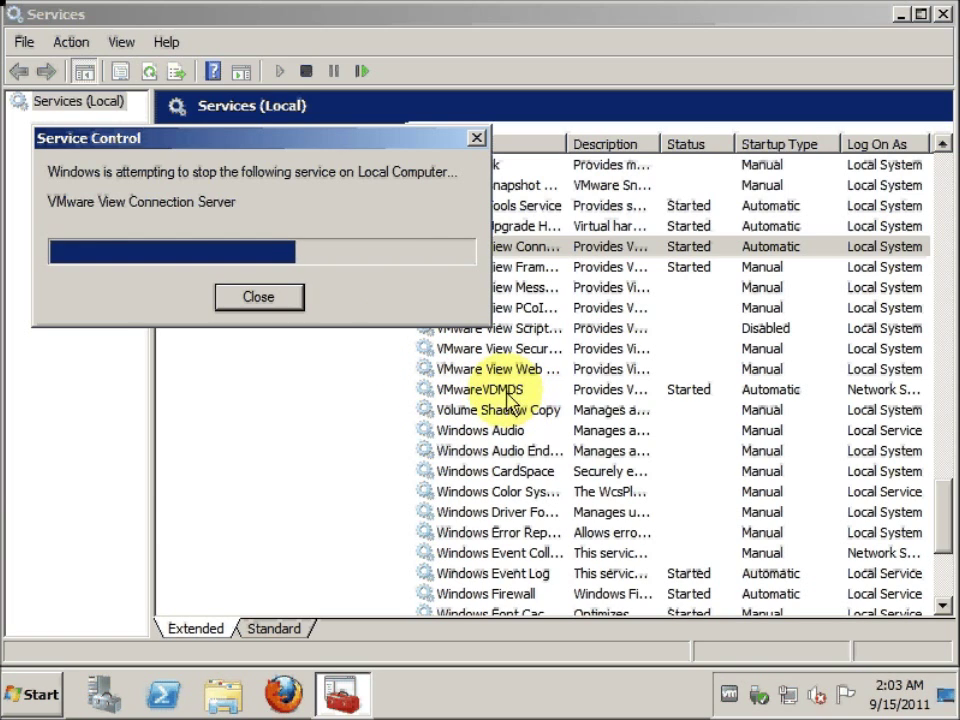
pyautogui.click(505, 396)
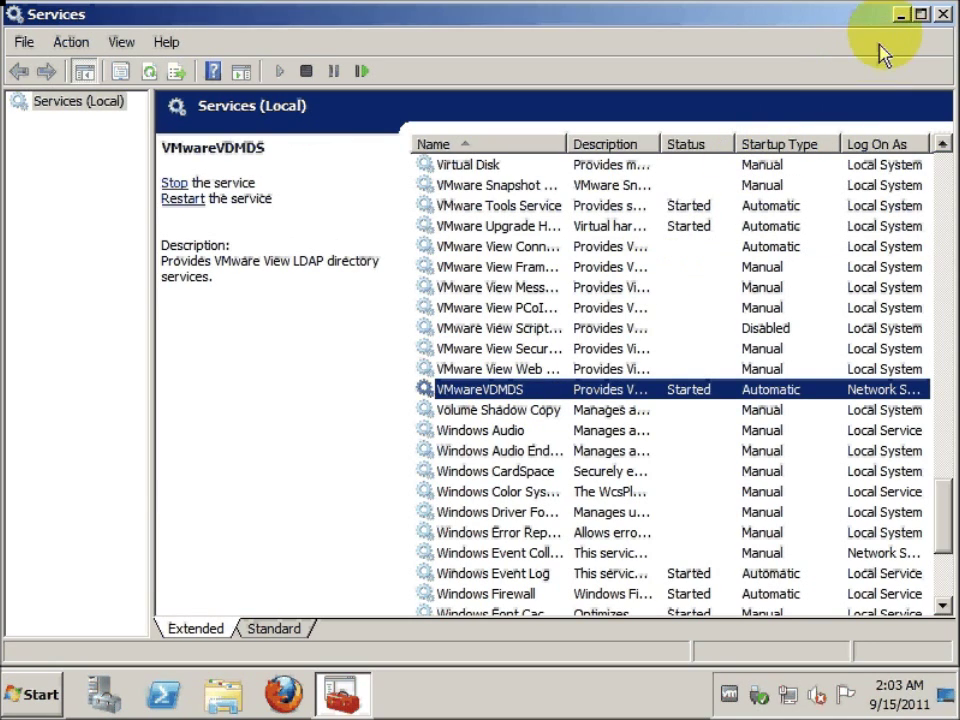
pyautogui.click(901, 15)
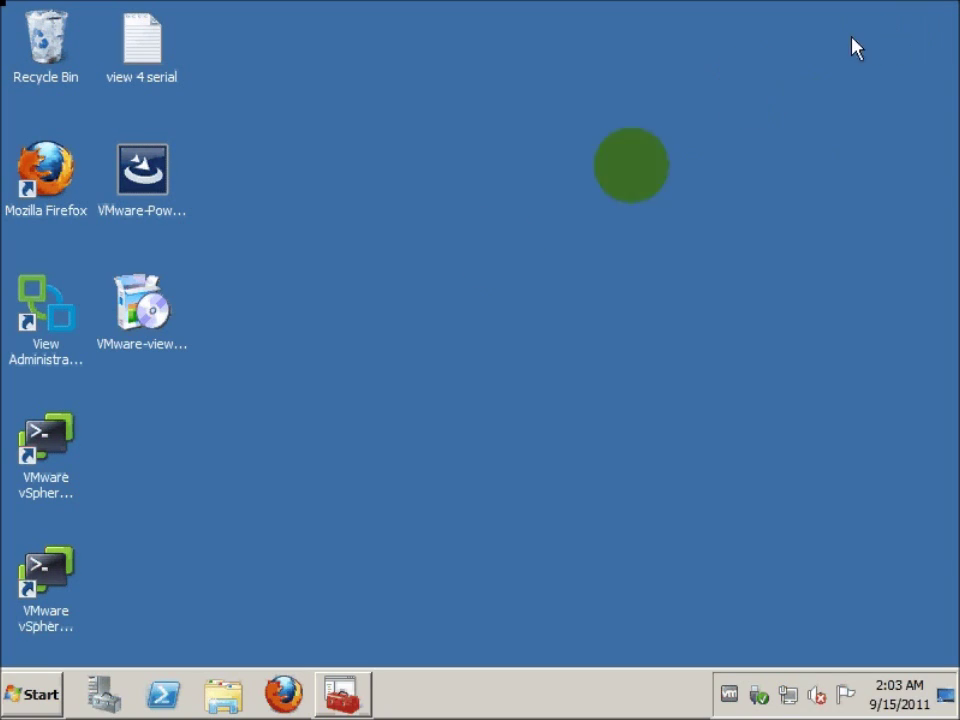
# Upgrade View Connection Server with the VMware-viewconnectionserver-x86_64-5.0.0-481677 installer, accepting the license agreement and completing the wizard
pyautogui.click(161, 298)
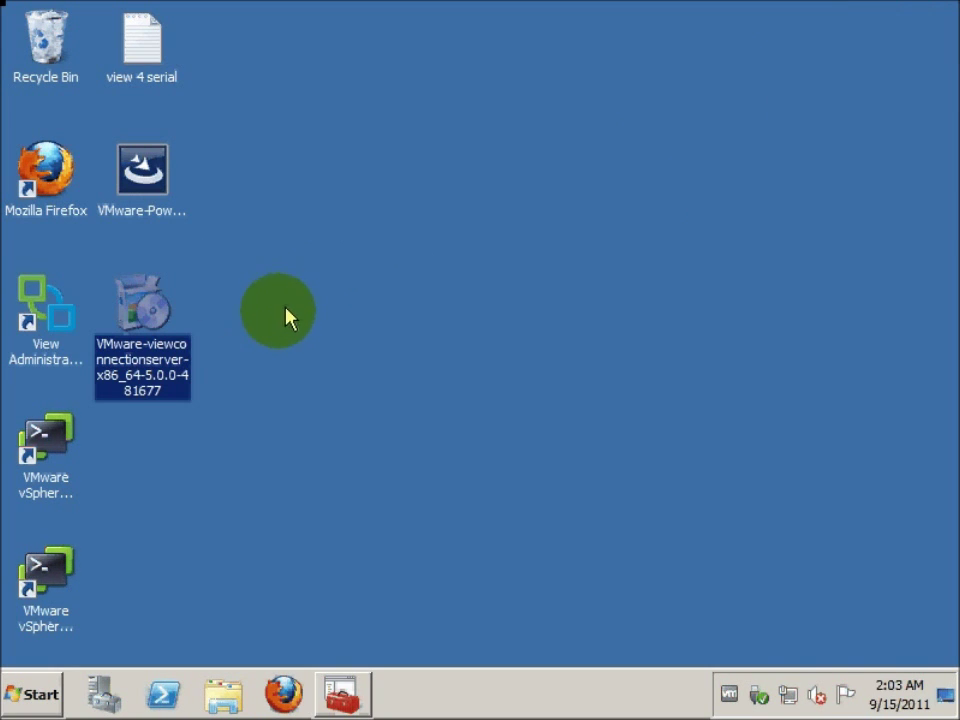
pyautogui.doubleClick(156, 382)
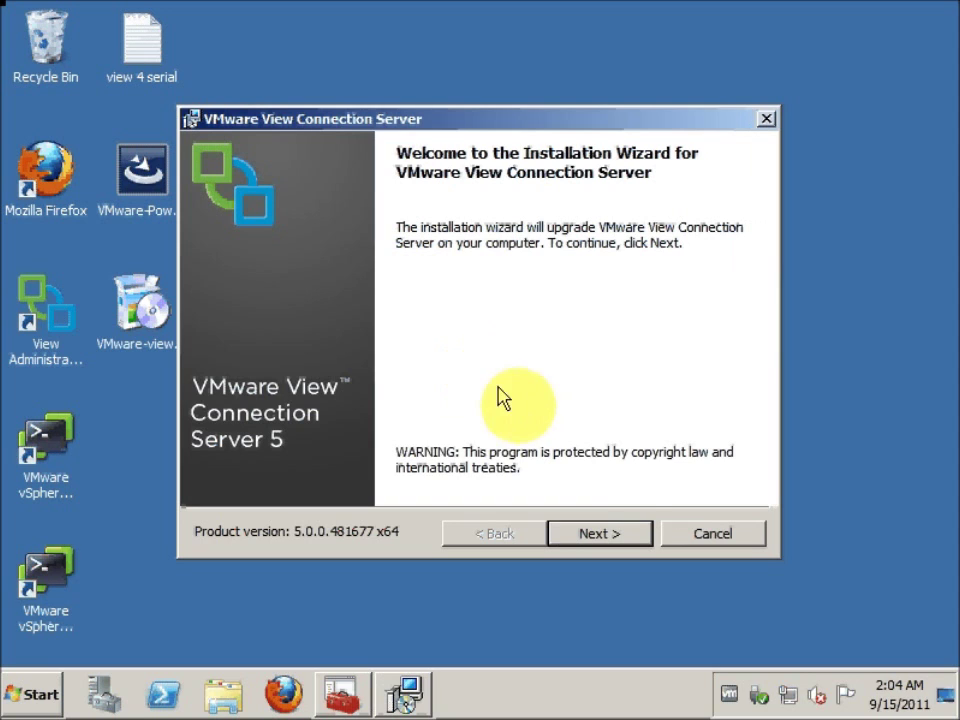
pyautogui.click(617, 526)
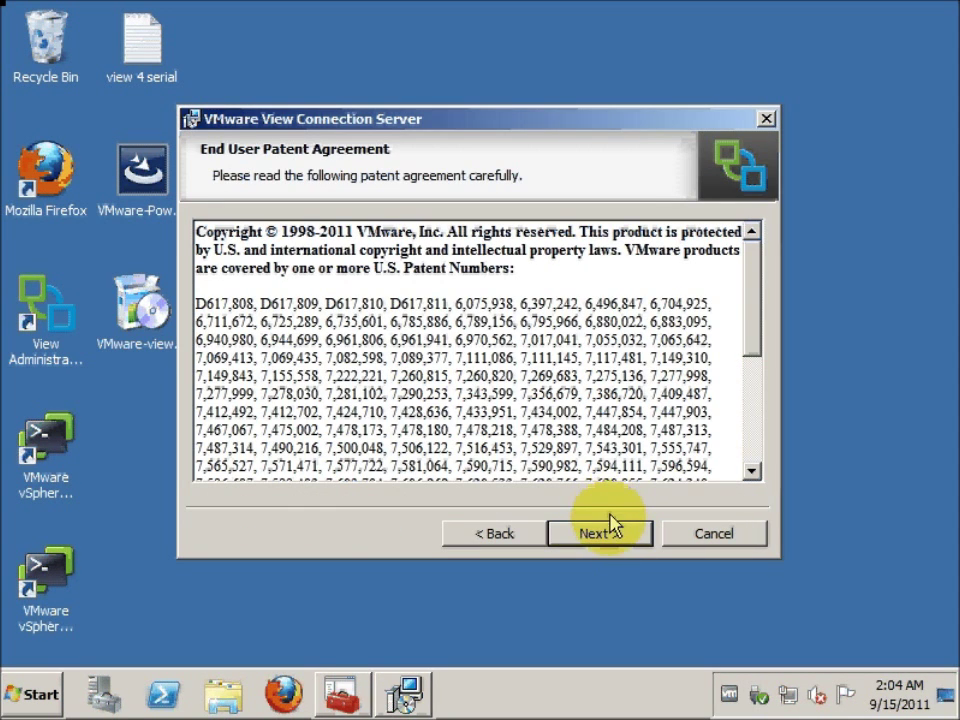
pyautogui.click(611, 529)
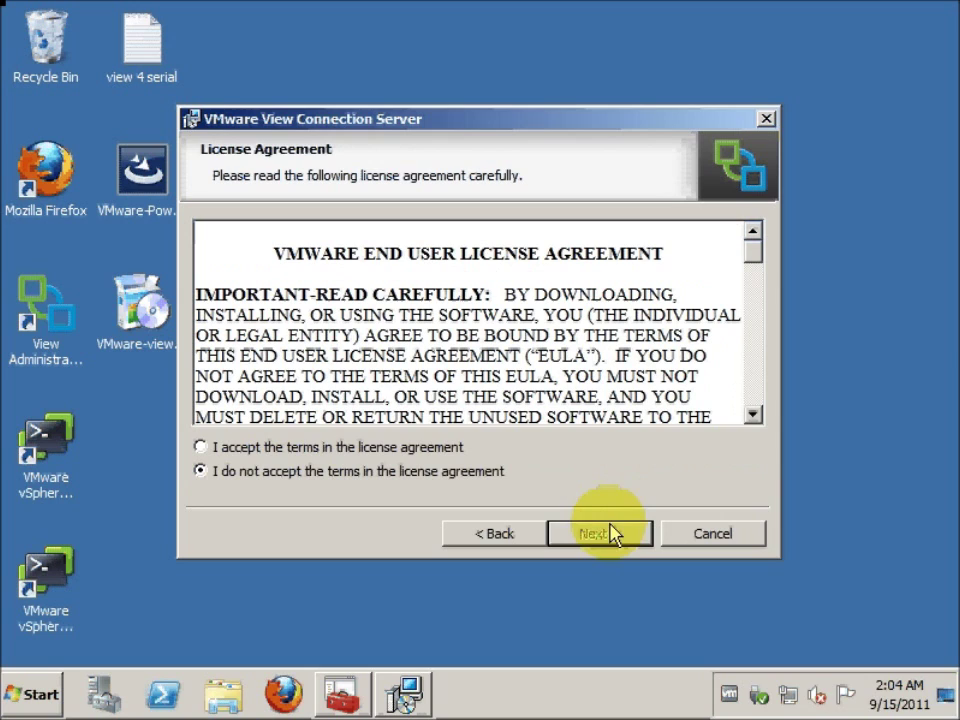
pyautogui.click(445, 449)
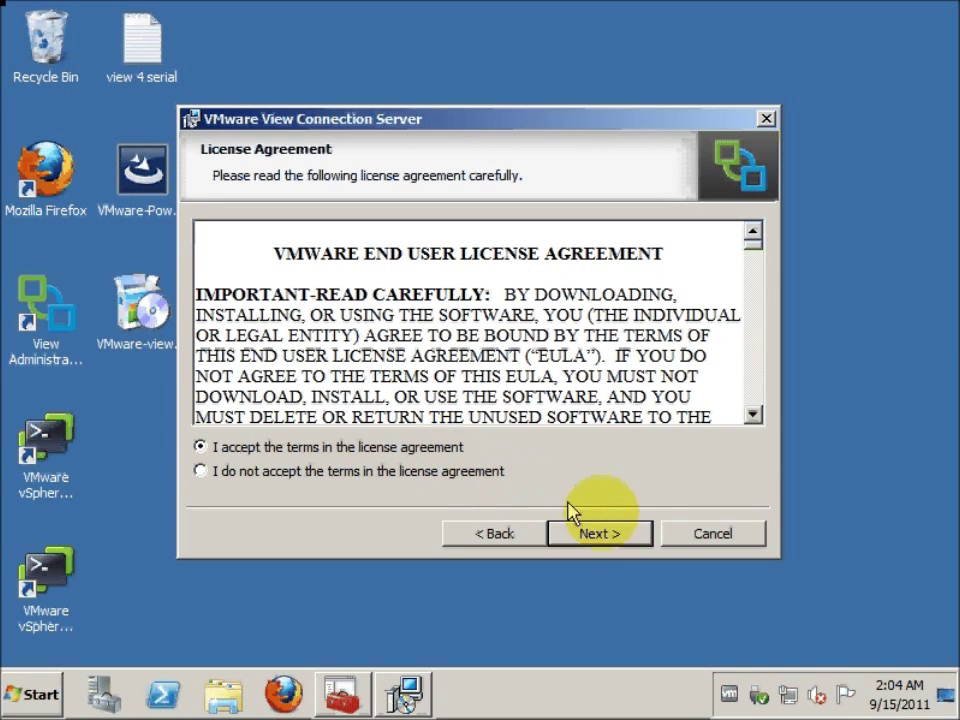
pyautogui.click(636, 531)
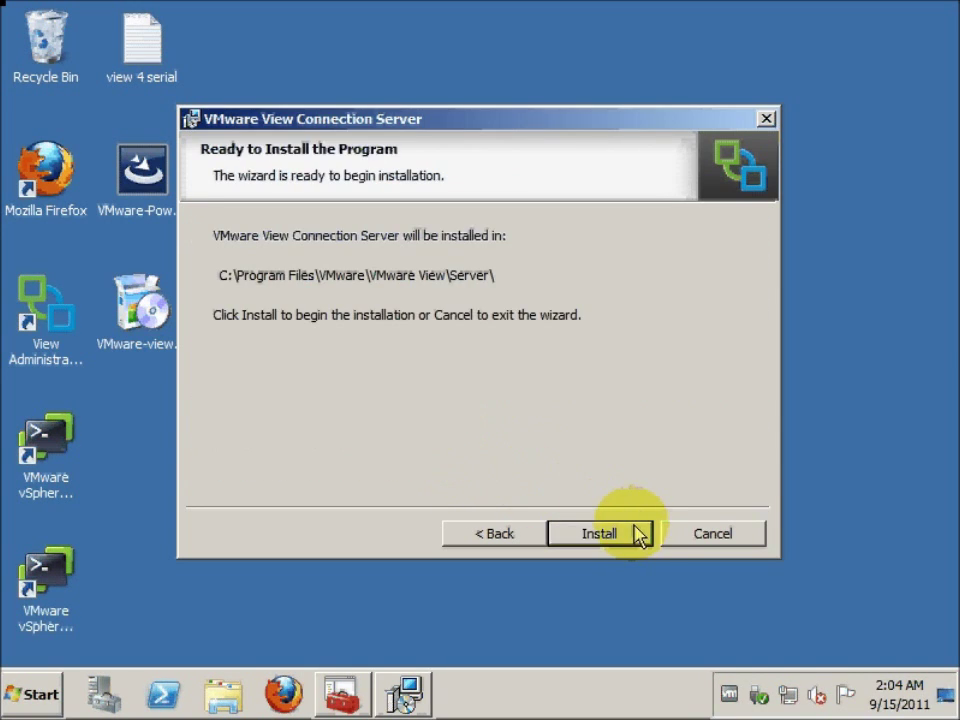
pyautogui.click(630, 535)
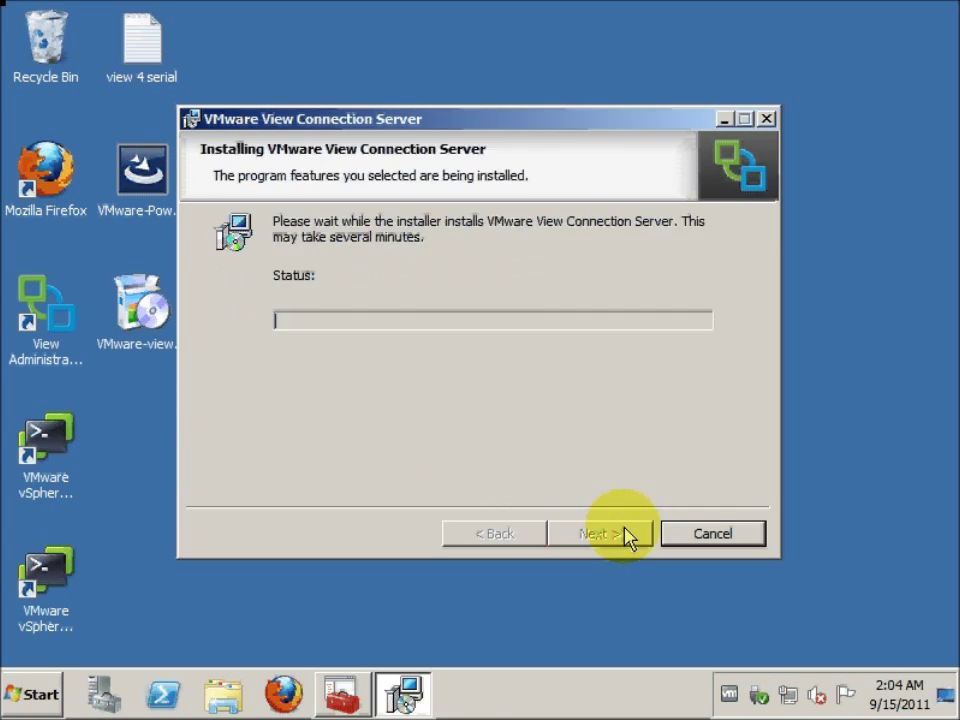
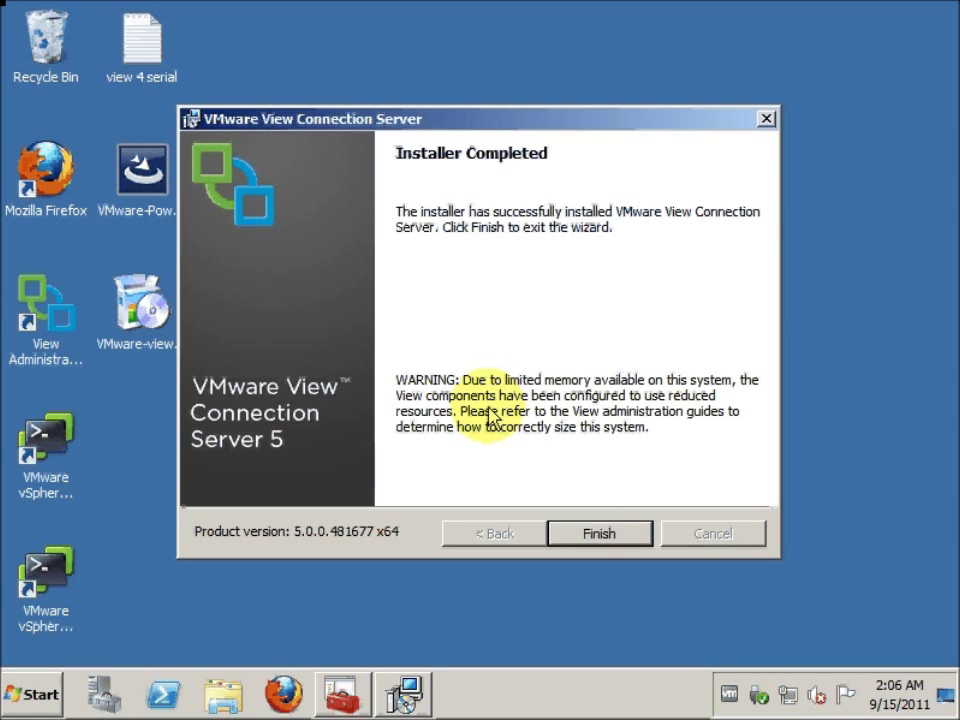
pyautogui.click(602, 543)
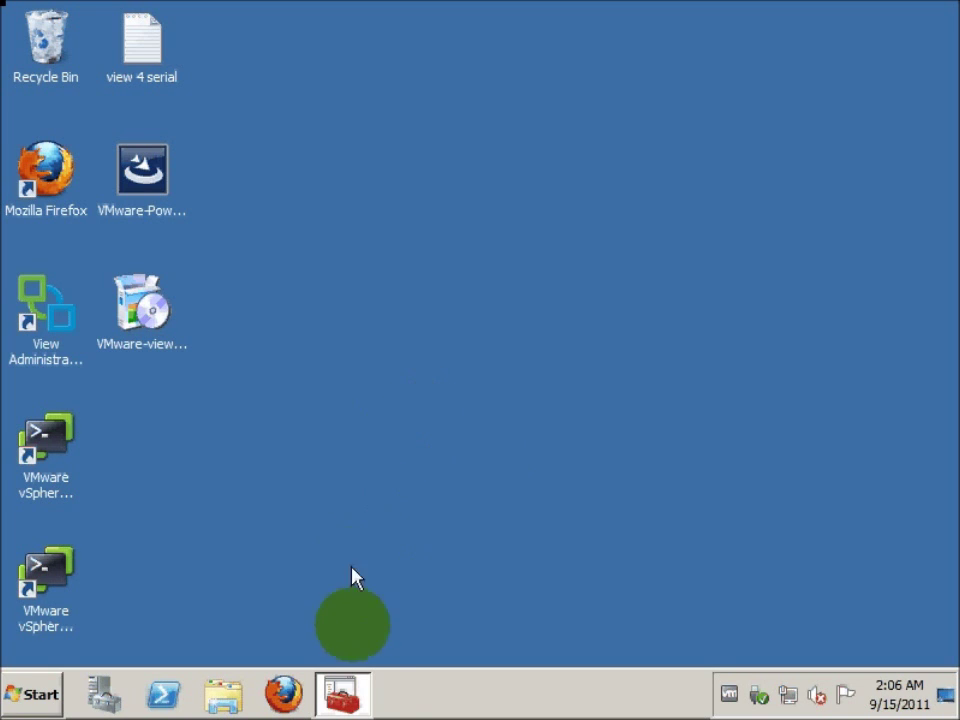
# Review the status of the VMware View services in the Services console, including View Connection Server, and minimize the console
pyautogui.click(366, 693)
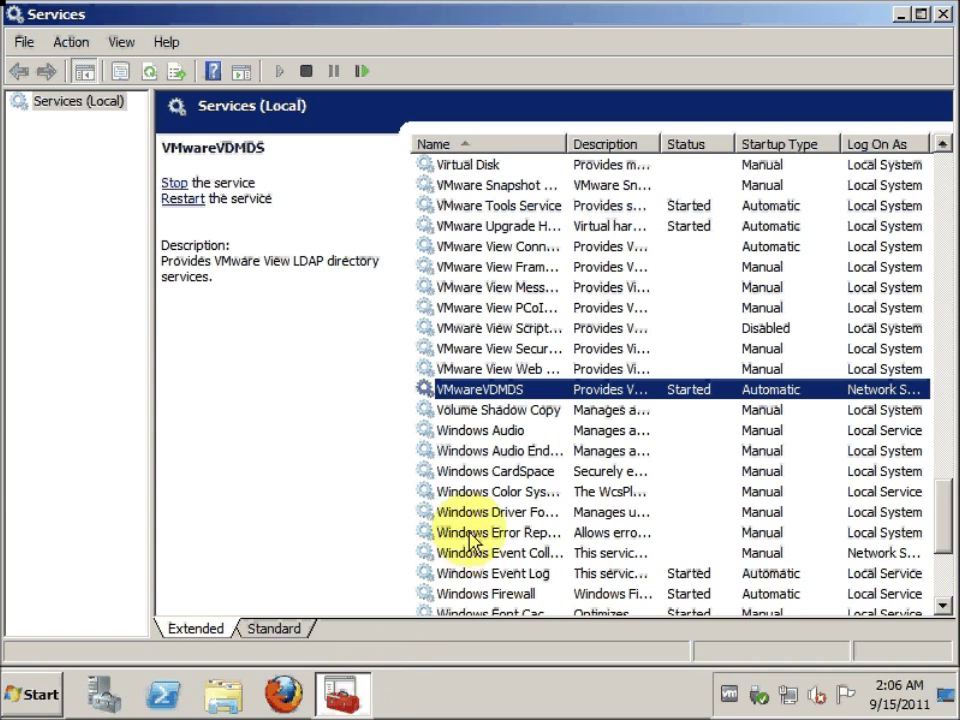
pyautogui.click(482, 492)
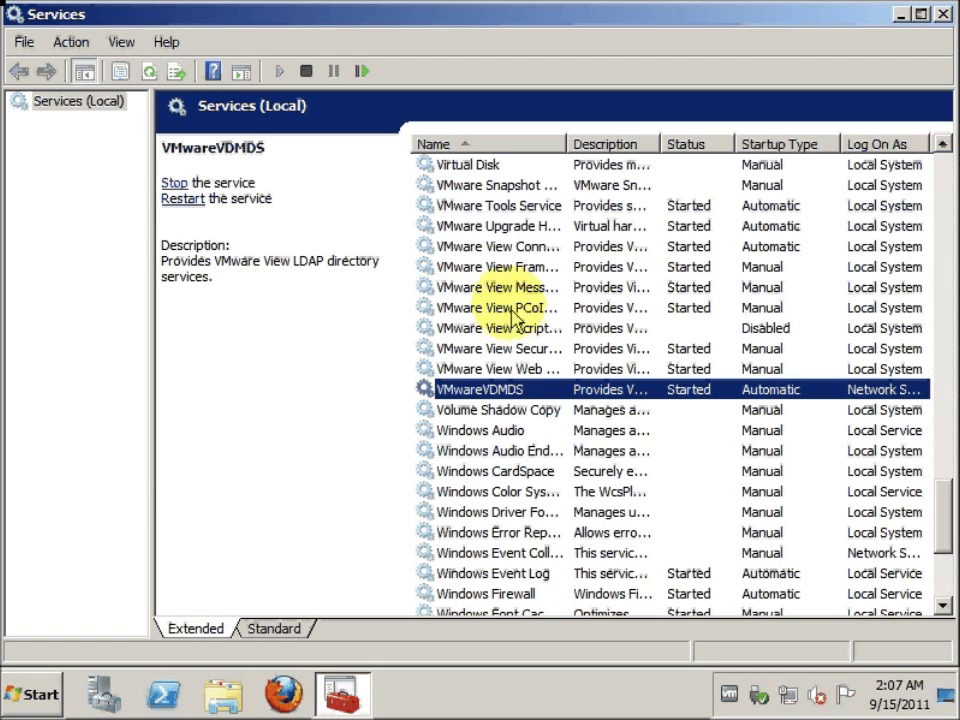
pyautogui.click(489, 250)
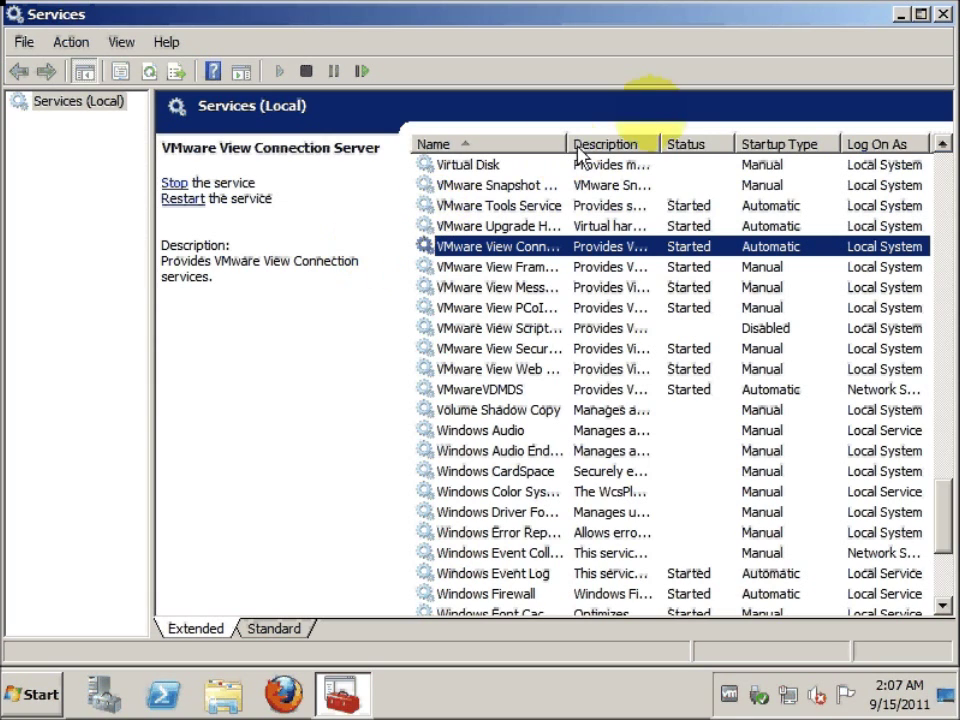
pyautogui.click(900, 16)
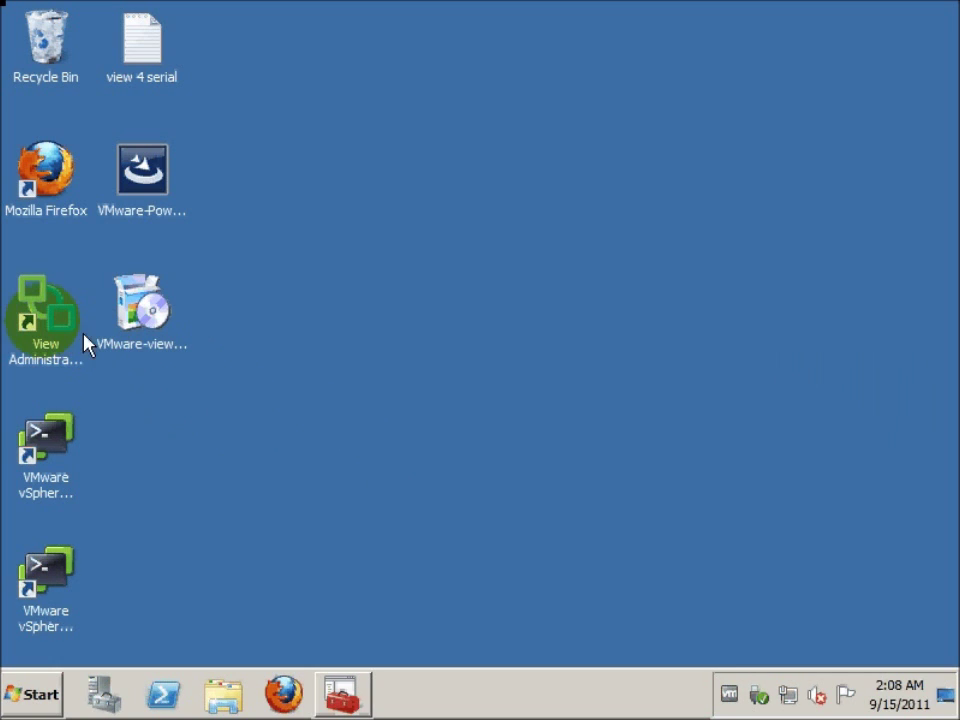
pyautogui.click(43, 320)
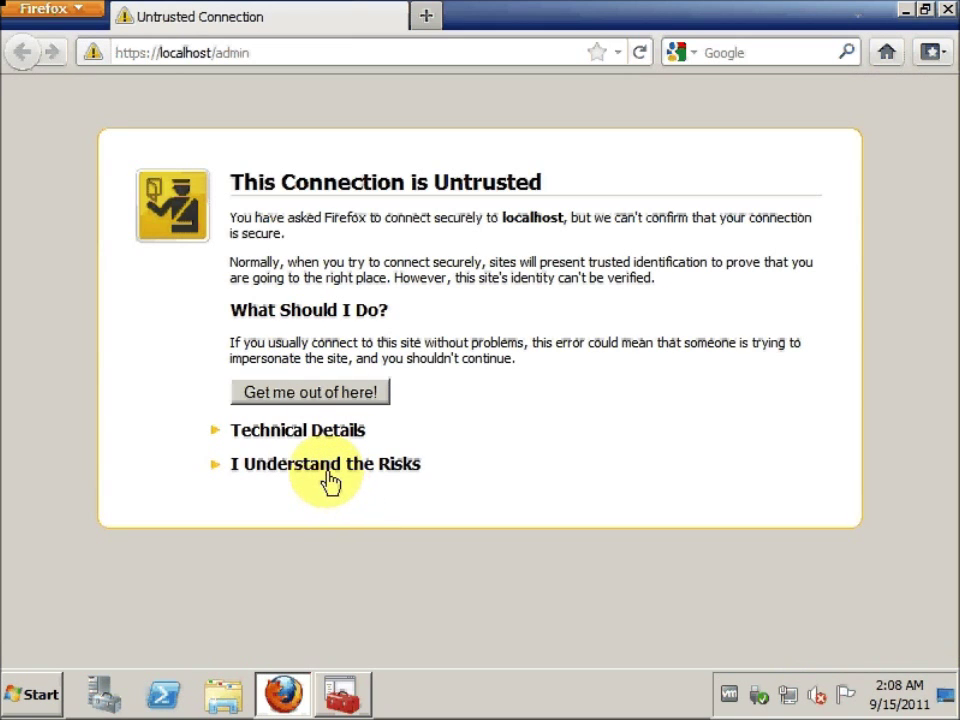
pyautogui.click(328, 470)
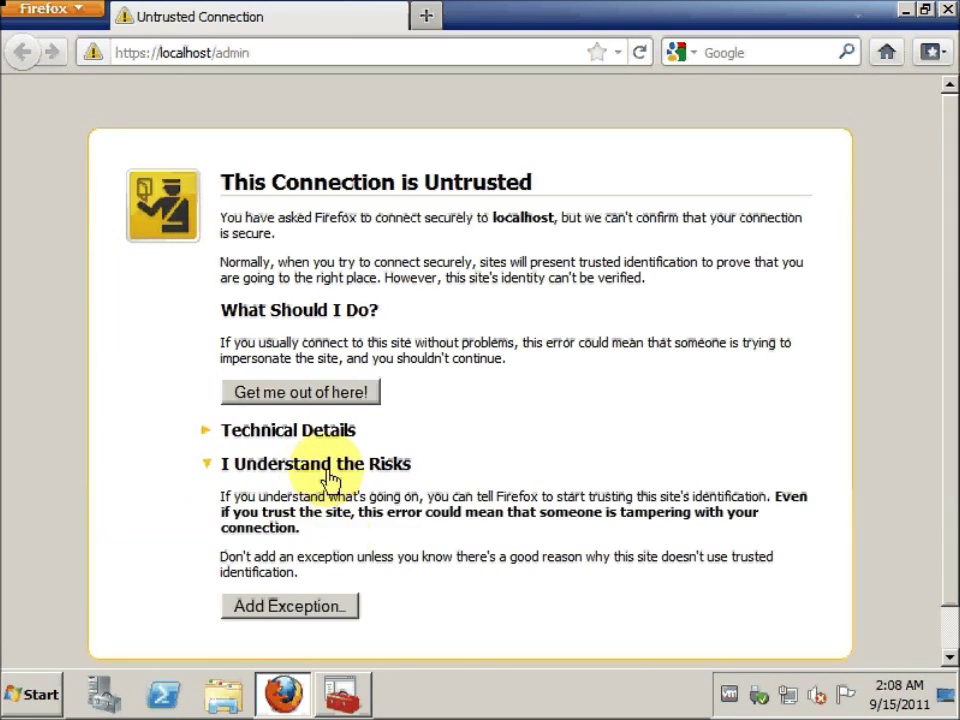
pyautogui.click(329, 605)
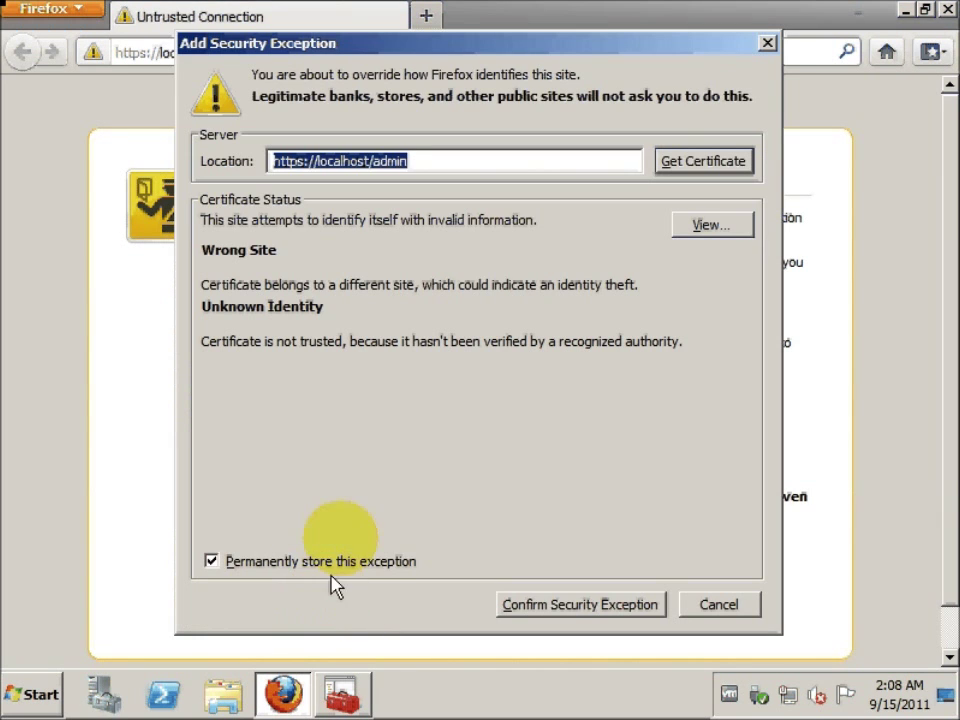
pyautogui.click(556, 604)
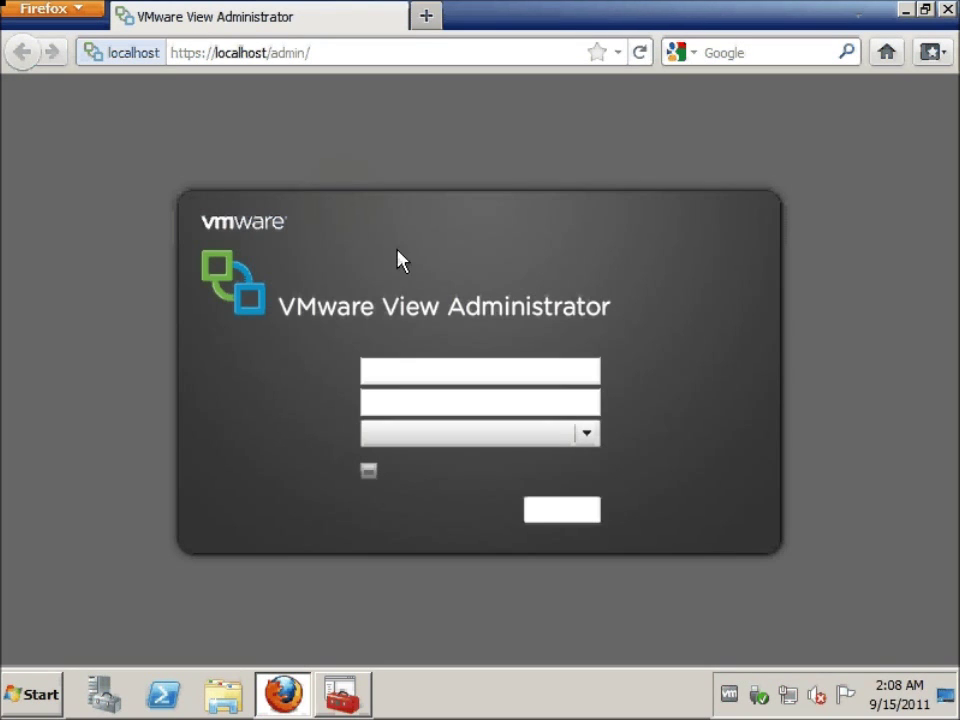
# Log in to View Administrator on the PLAIN domain with the administrator user name and account password
pyautogui.write('plainadm')
pyautogui.press('Tab')
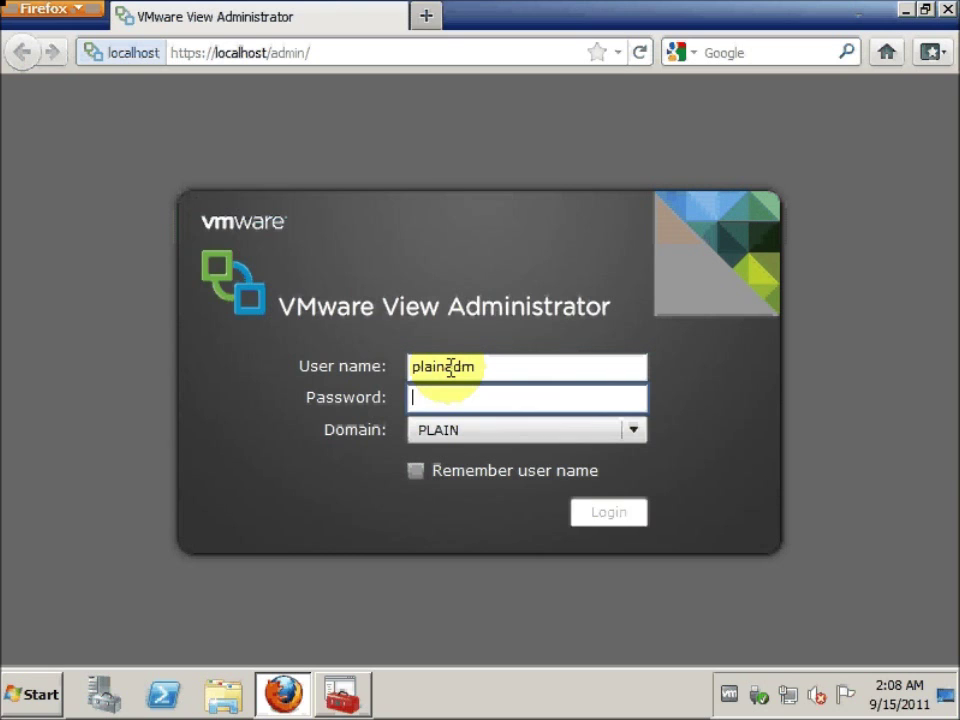
pyautogui.write('*')
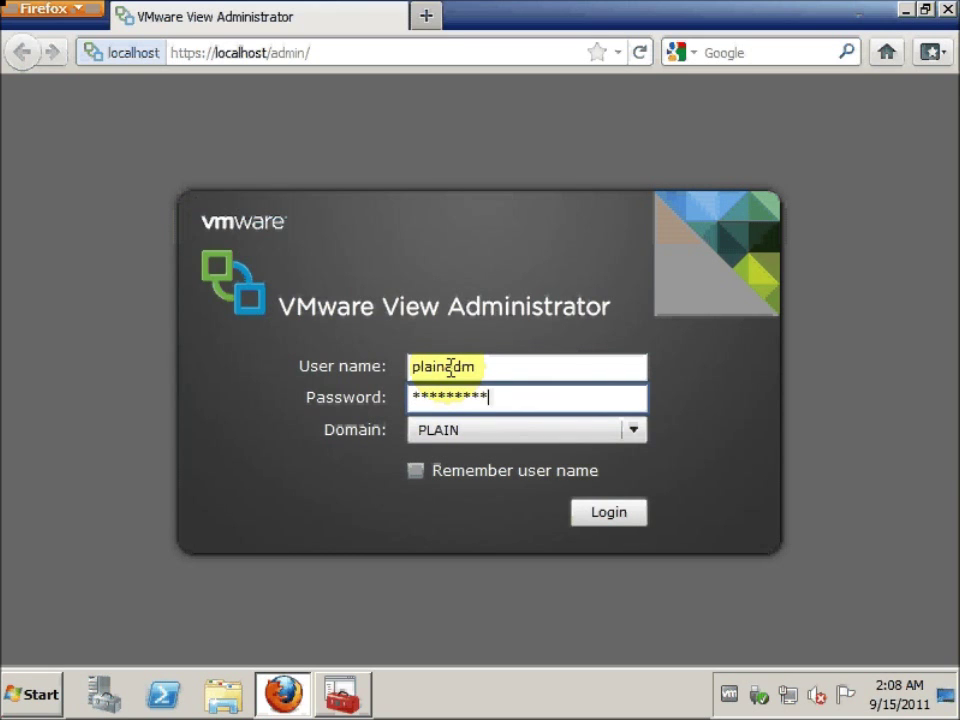
pyautogui.press('Return')
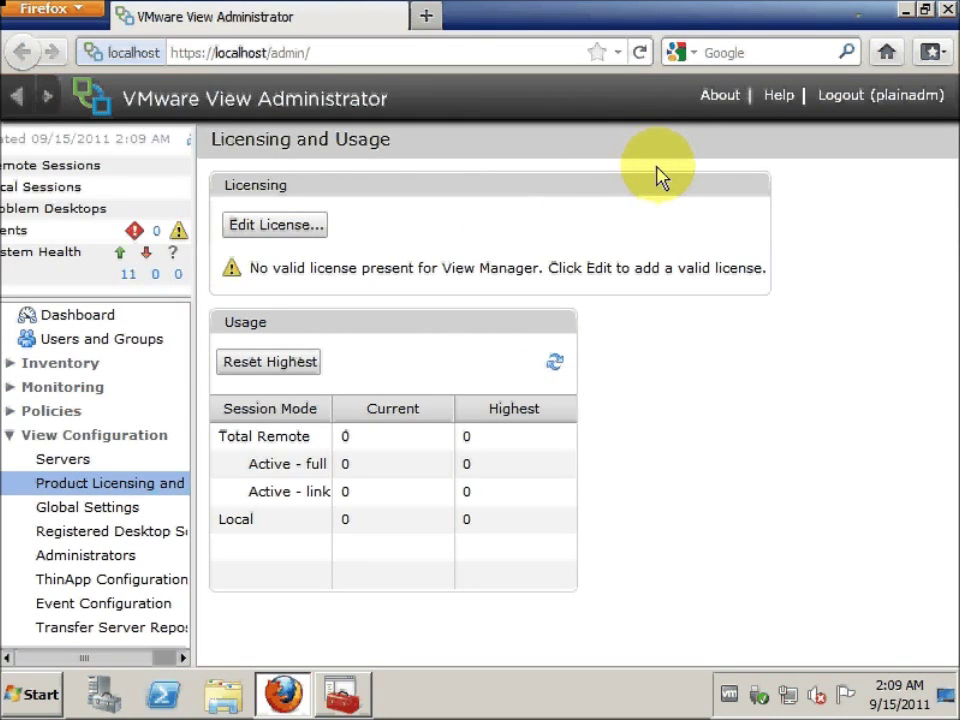
# Check the upgraded View Administrator's version and build in its About information
pyautogui.click(724, 98)
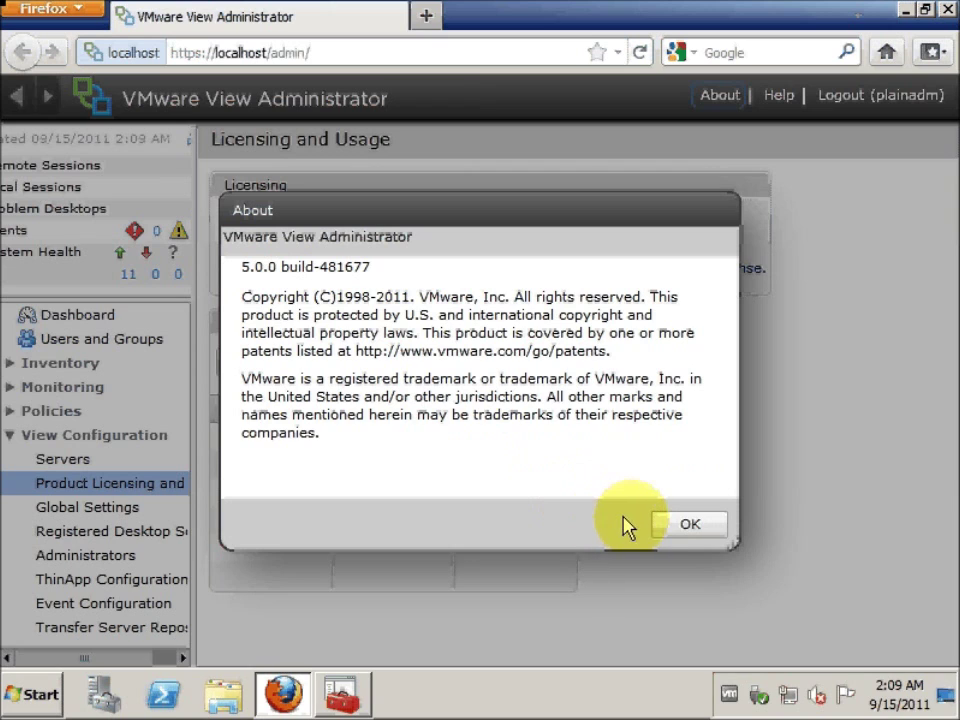
pyautogui.click(660, 527)
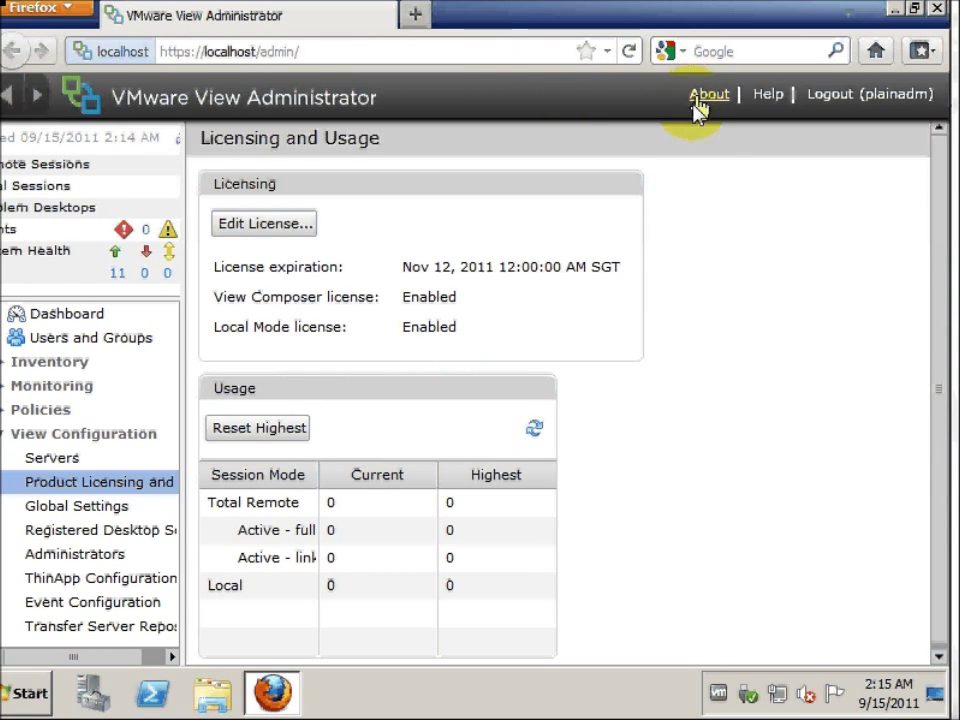
# Minimize Firefox, launch the VMware-viewclient-x86_64-5.0.0-481677.exe installer from the View Client folder, and accept its license agreement
pyautogui.click(891, 15)
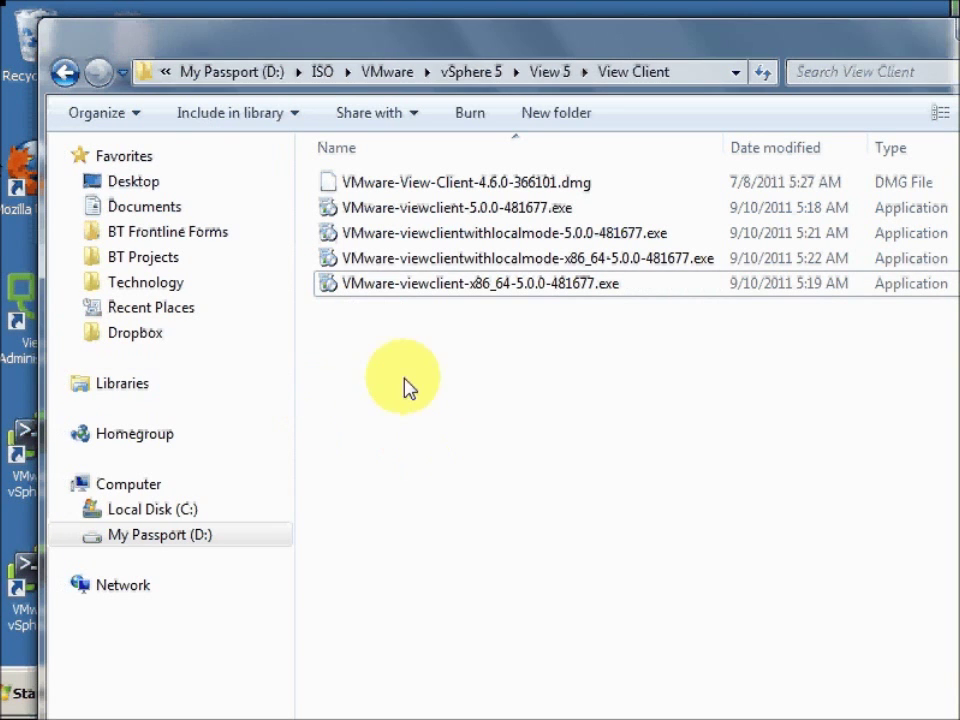
pyautogui.click(398, 290)
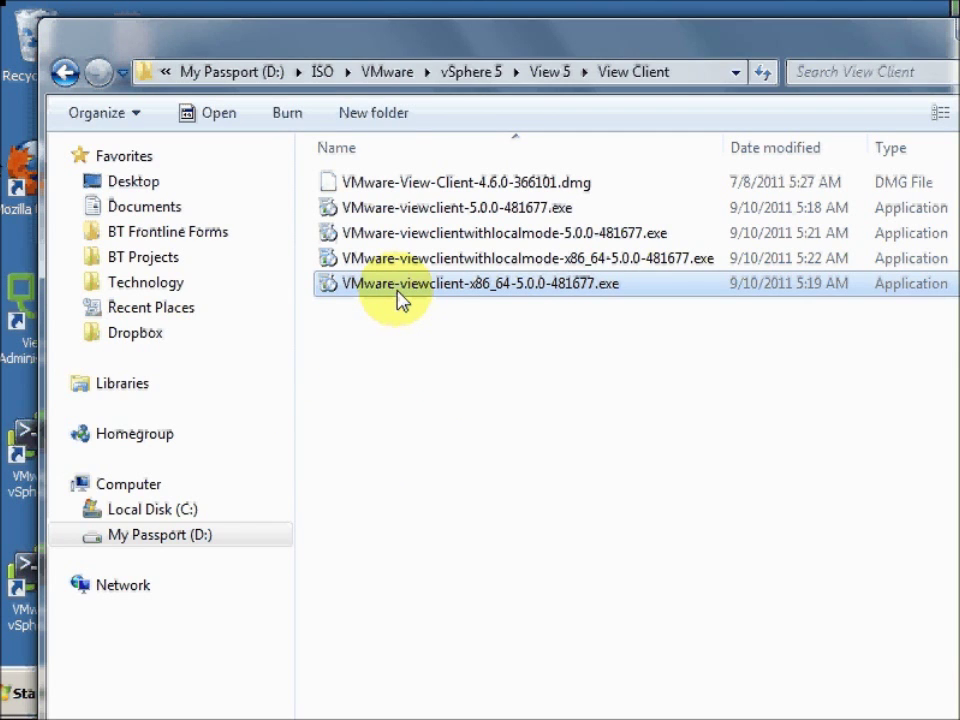
pyautogui.doubleClick(398, 290)
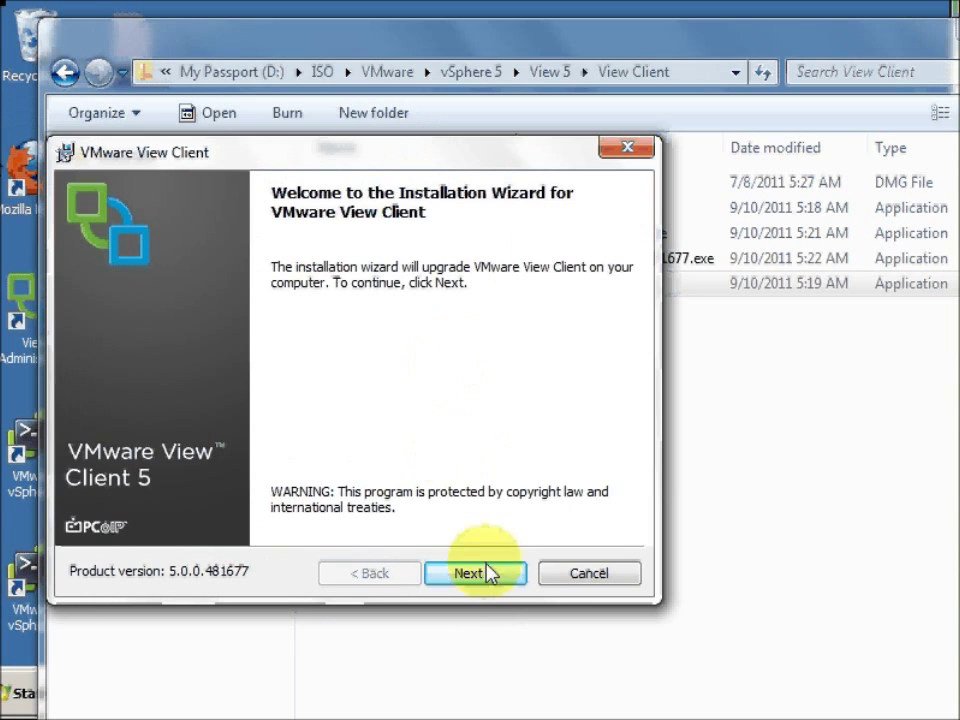
pyautogui.click(487, 576)
pyautogui.click(487, 576)
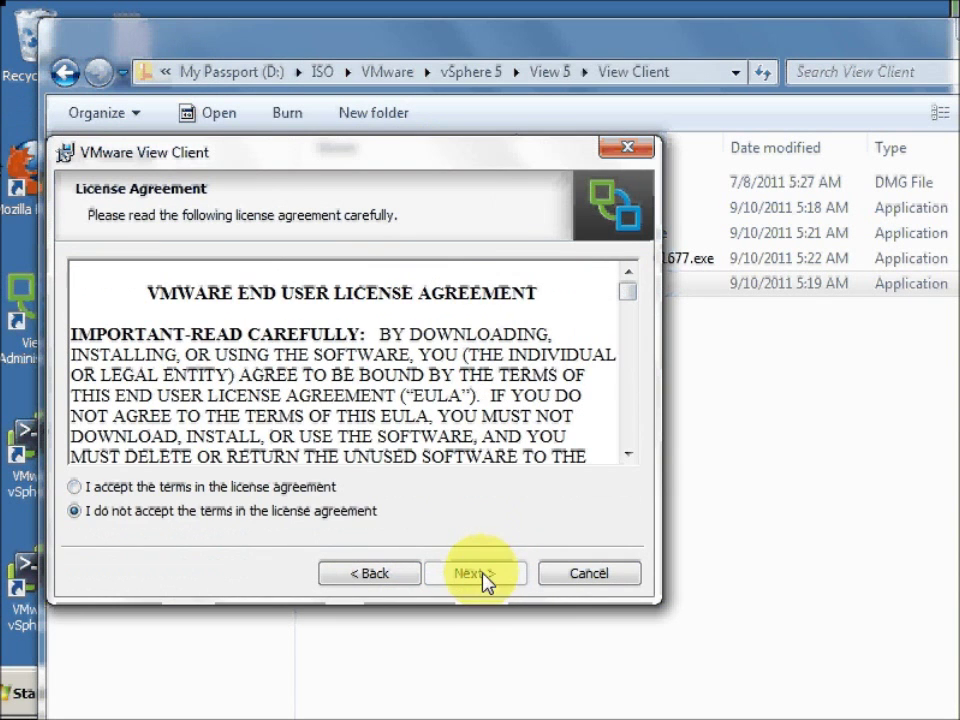
pyautogui.click(292, 489)
pyautogui.click(470, 576)
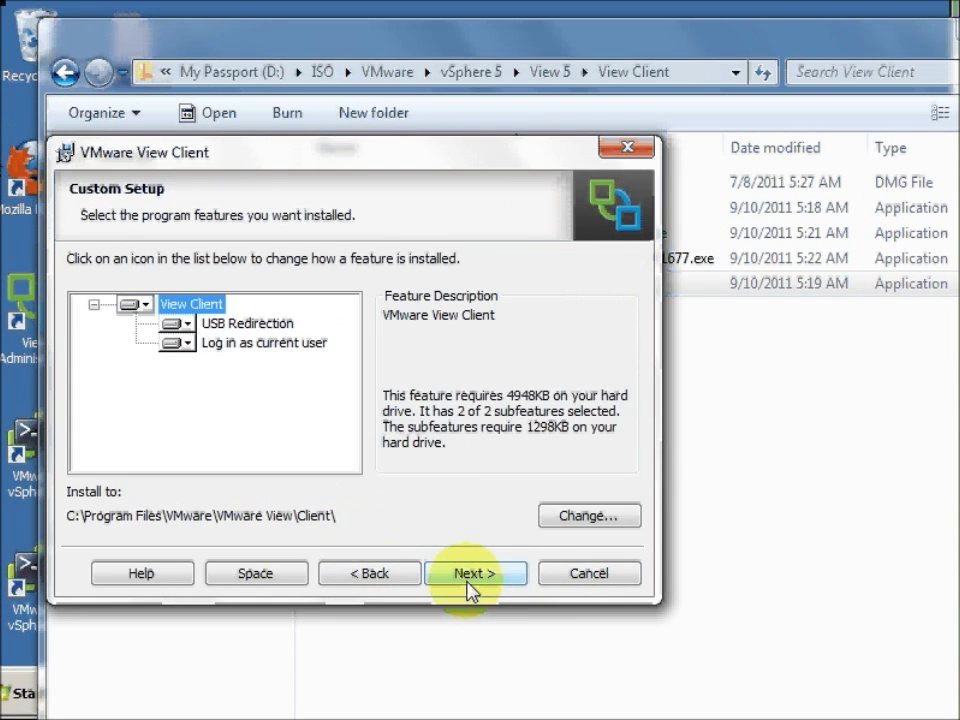
# Install View Client 5 with default features, a blank default server, default sign-on and shortcut options, and decline the immediate restart
pyautogui.click(458, 578)
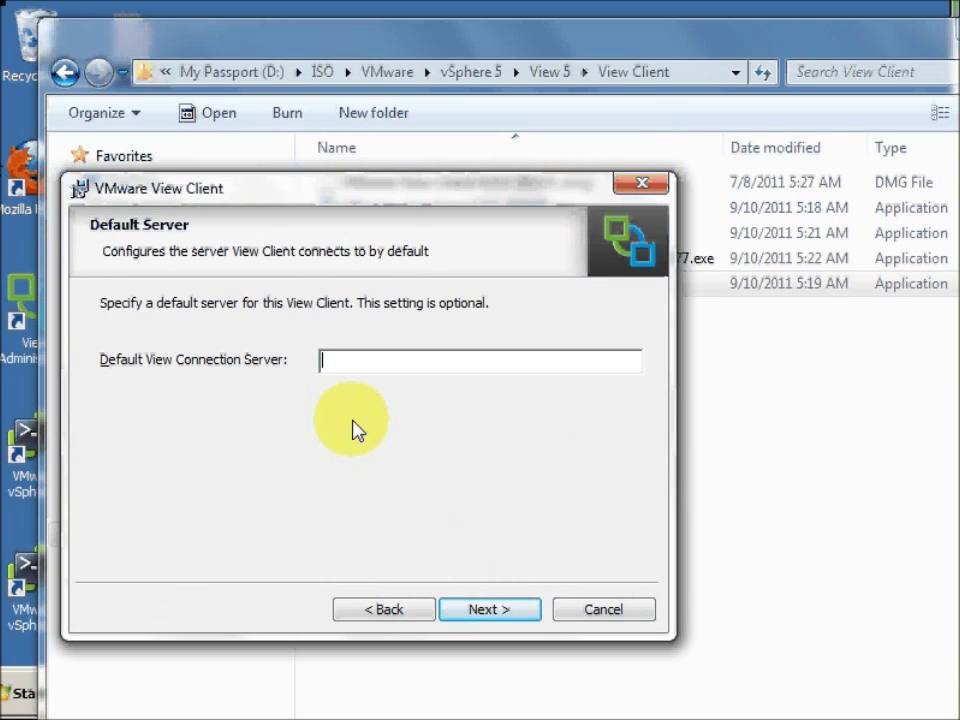
pyautogui.click(489, 609)
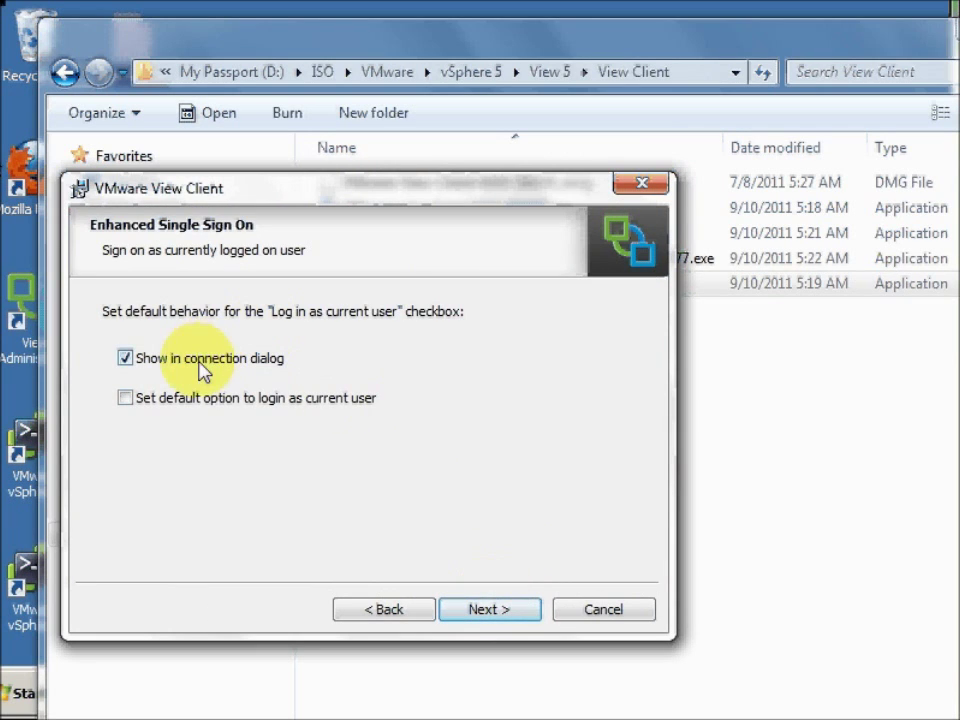
pyautogui.click(483, 612)
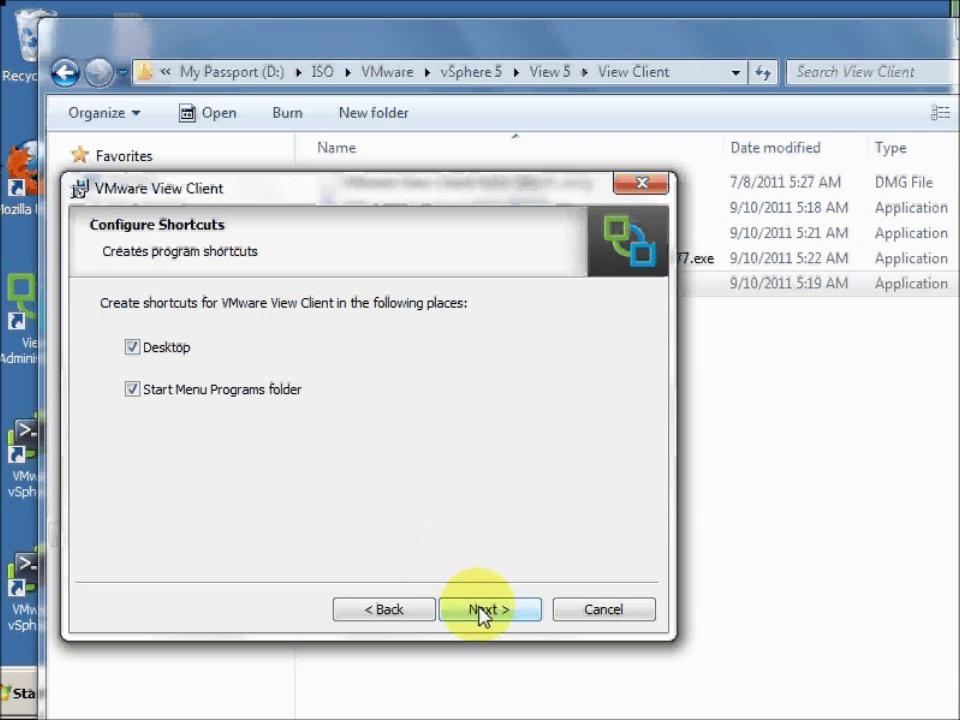
pyautogui.click(483, 612)
pyautogui.click(481, 612)
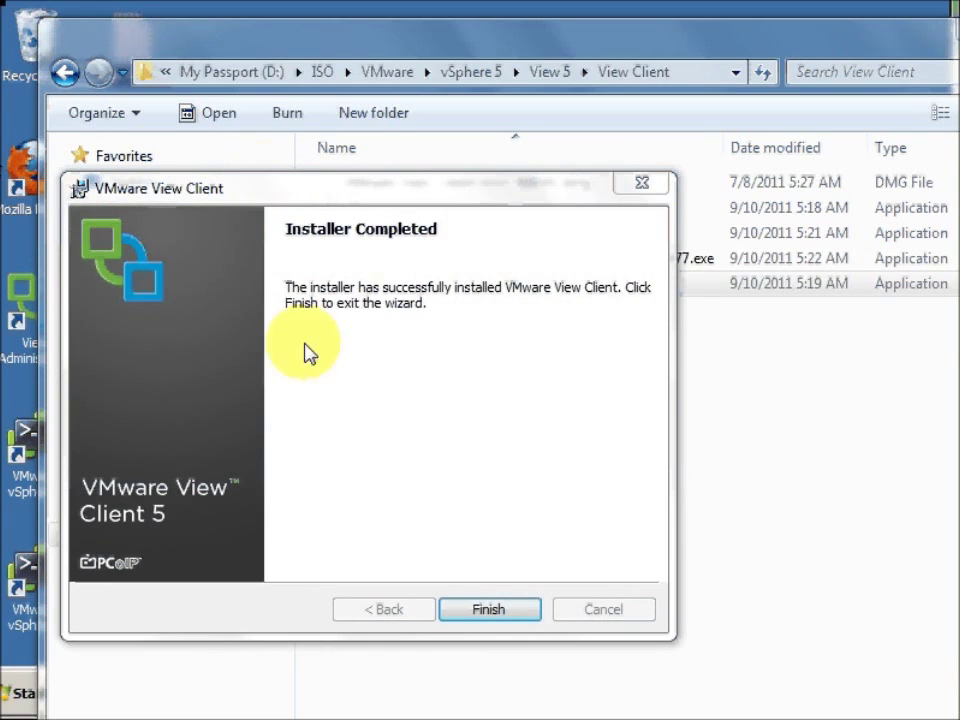
pyautogui.click(476, 609)
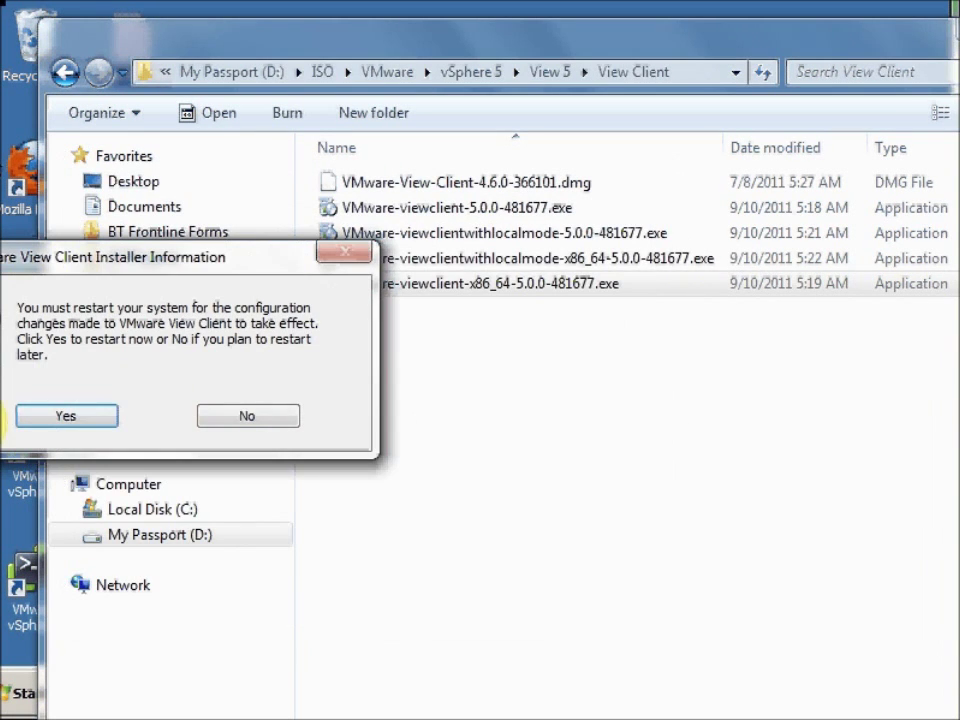
pyautogui.click(247, 415)
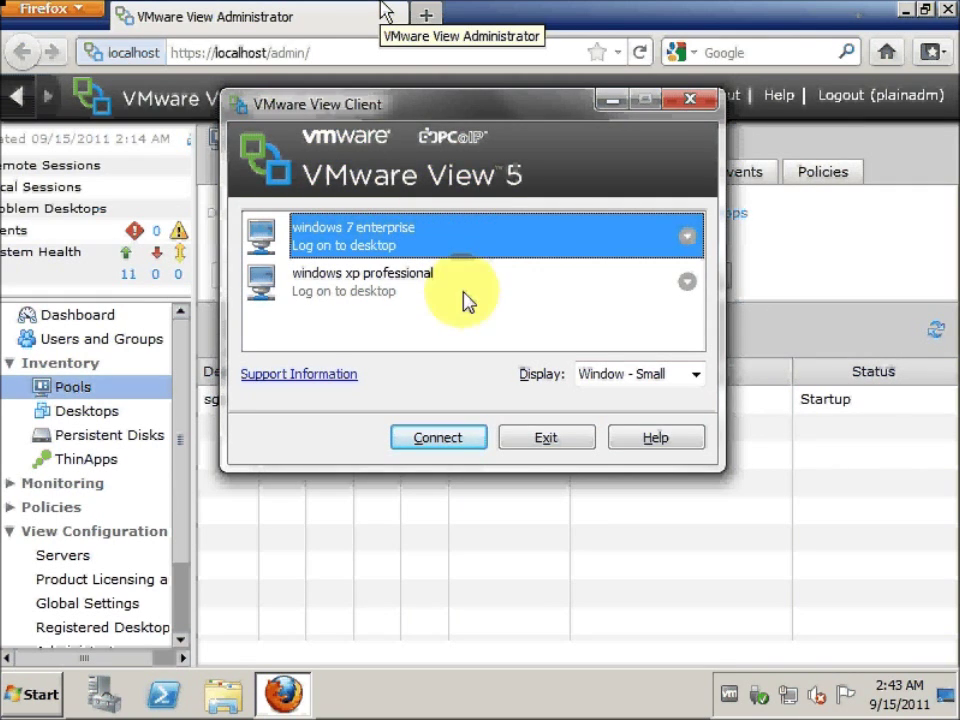
# Check the display protocol options for the windows 7 enterprise desktop and connect to it in a small window
pyautogui.click(688, 237)
pyautogui.moveTo(690, 292)
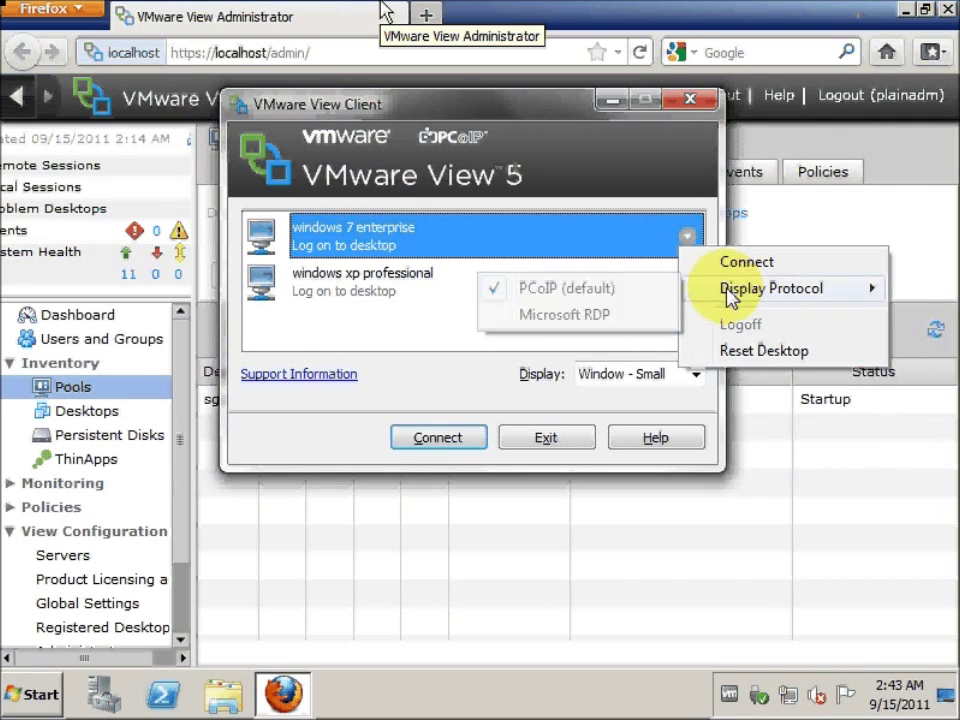
pyautogui.click(619, 356)
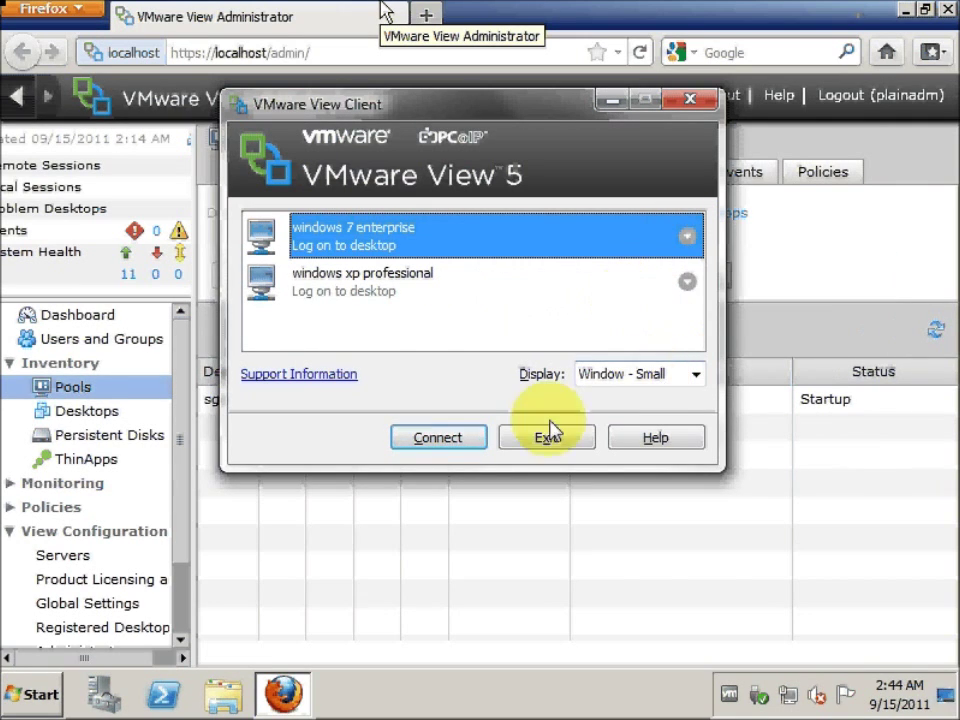
pyautogui.click(460, 437)
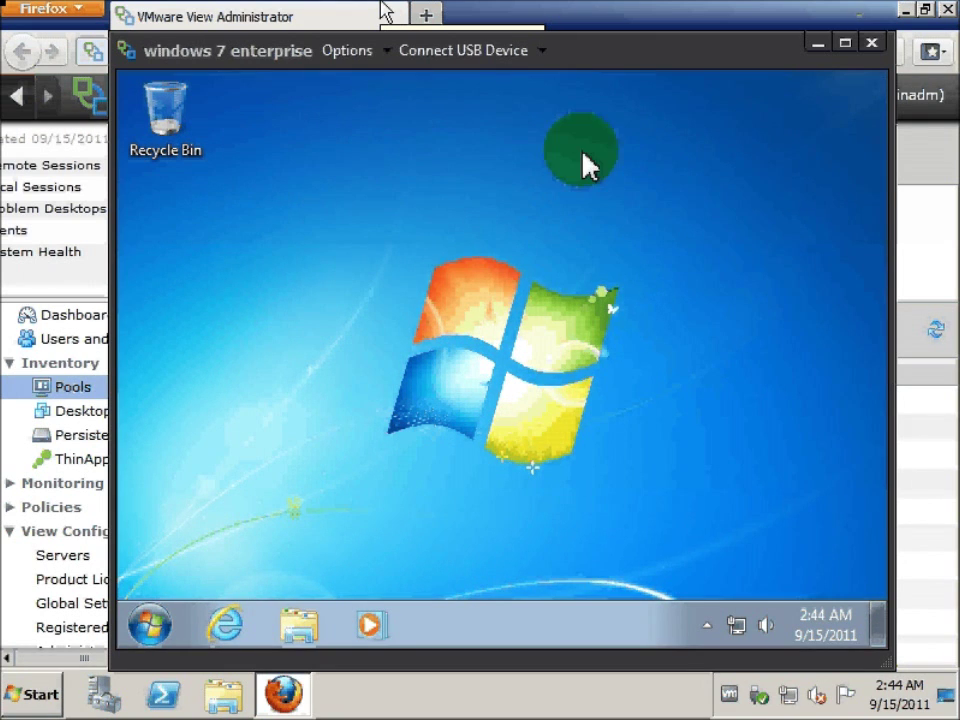
# Try the Start menu in the windows 7 enterprise desktop, and disconnect and log off from the session
pyautogui.click(146, 628)
pyautogui.click(755, 380)
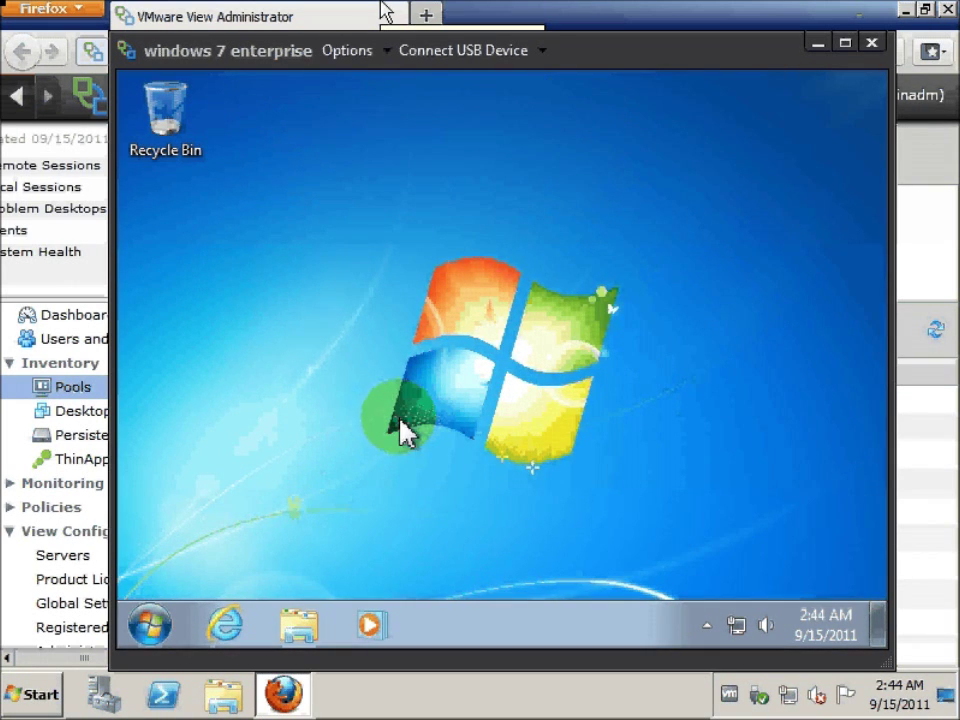
pyautogui.click(345, 51)
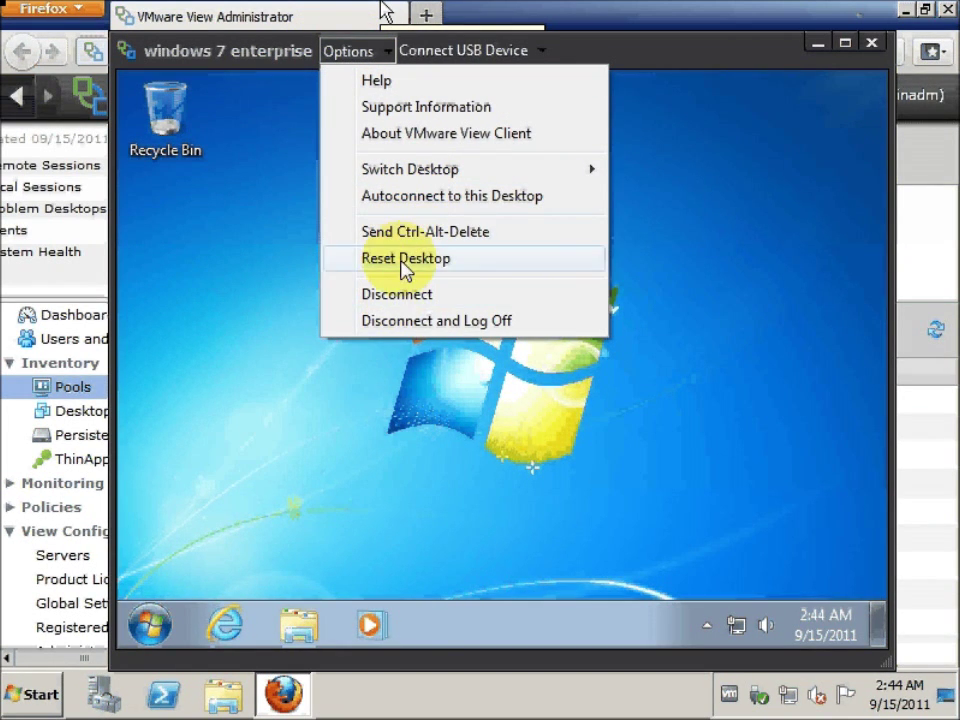
pyautogui.click(478, 321)
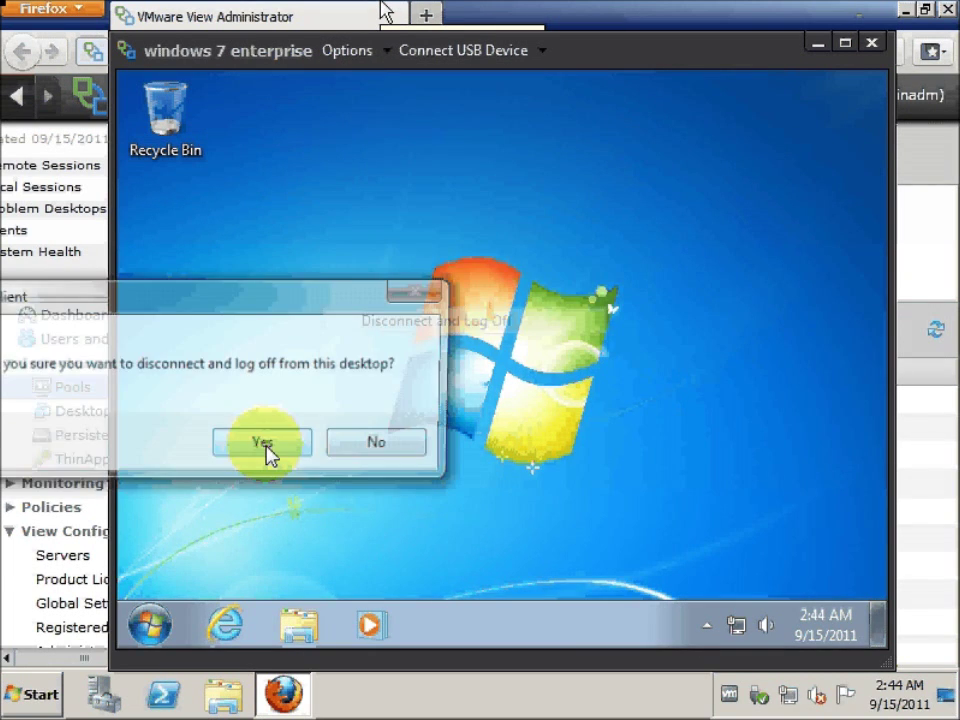
pyautogui.click(237, 446)
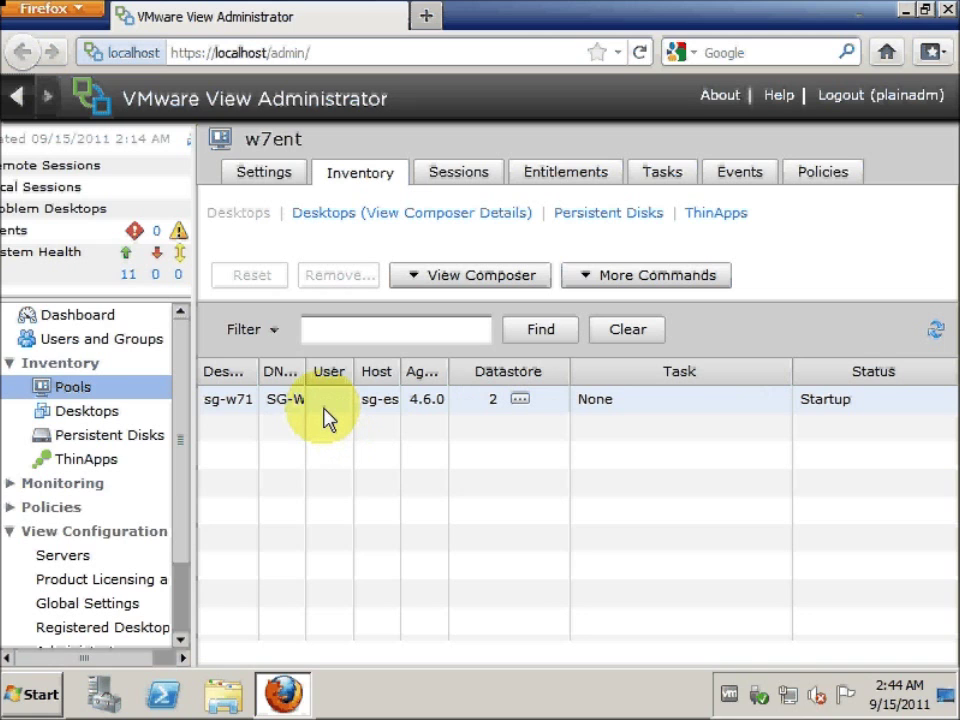
# Select the sg-w71 desktop in the w7ent pool inventory, log out of View Administrator, and close Firefox
pyautogui.click(330, 413)
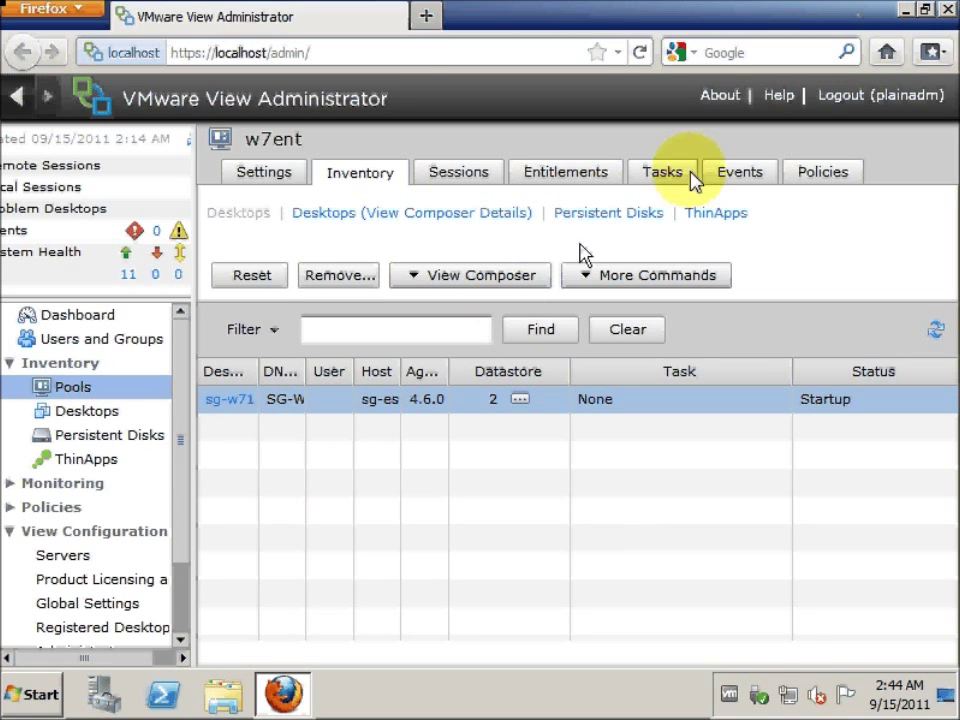
pyautogui.click(850, 97)
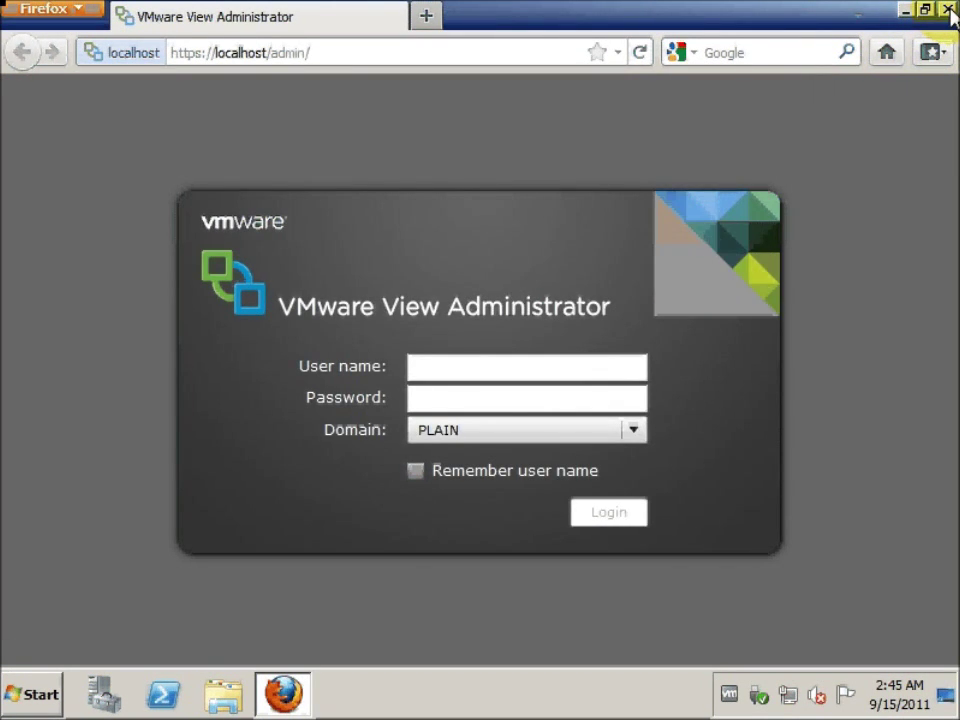
pyautogui.click(948, 10)
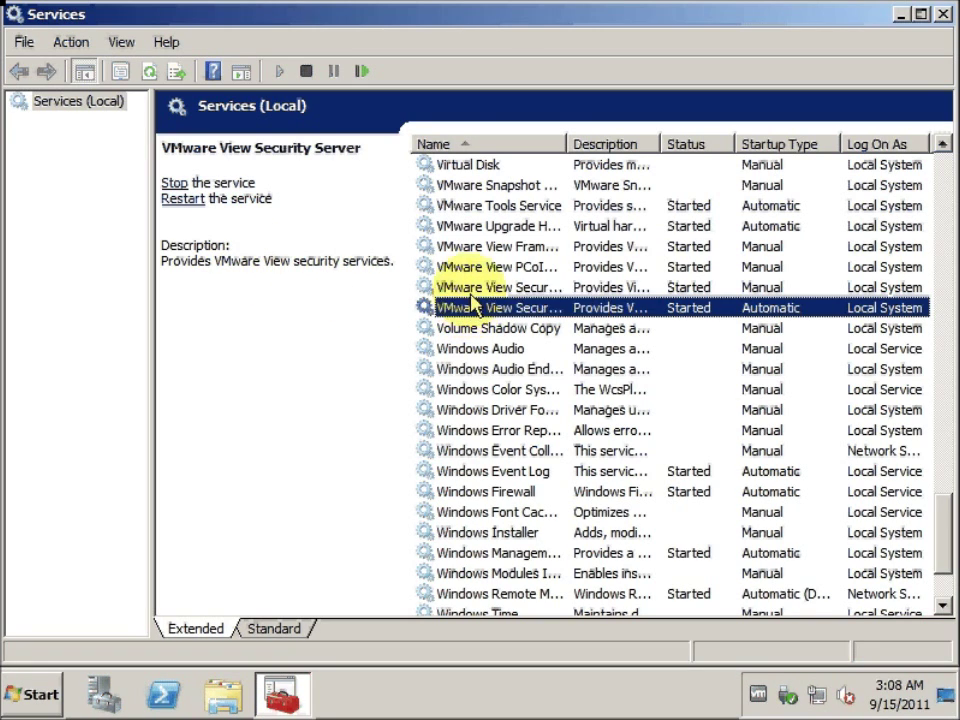
# Stop the VMware View Security Server service and minimize the Services console
pyautogui.click(177, 185)
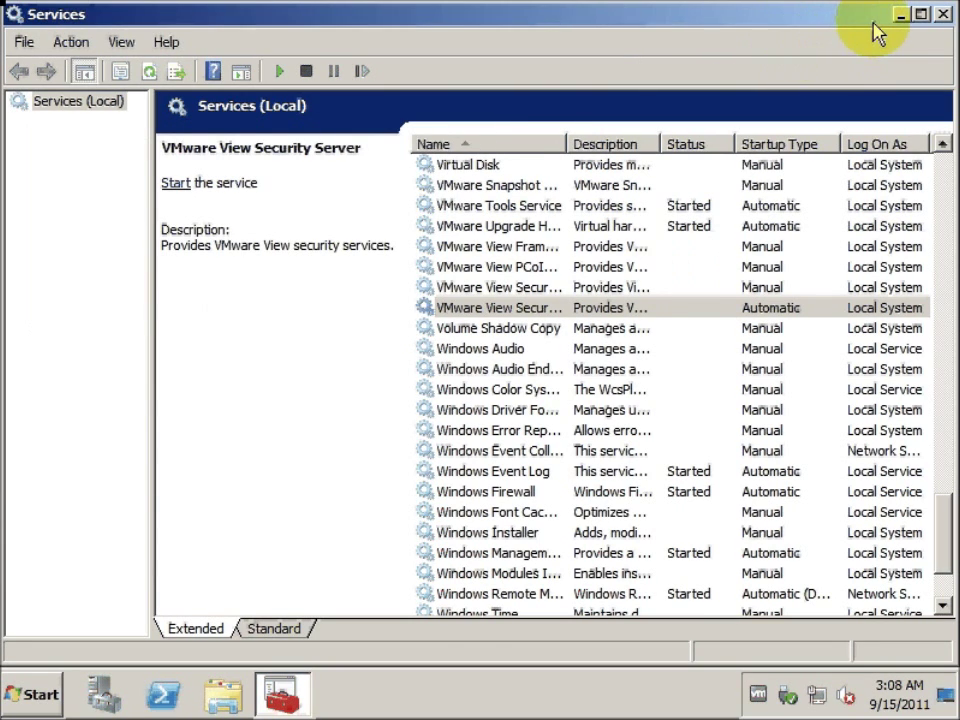
pyautogui.click(902, 14)
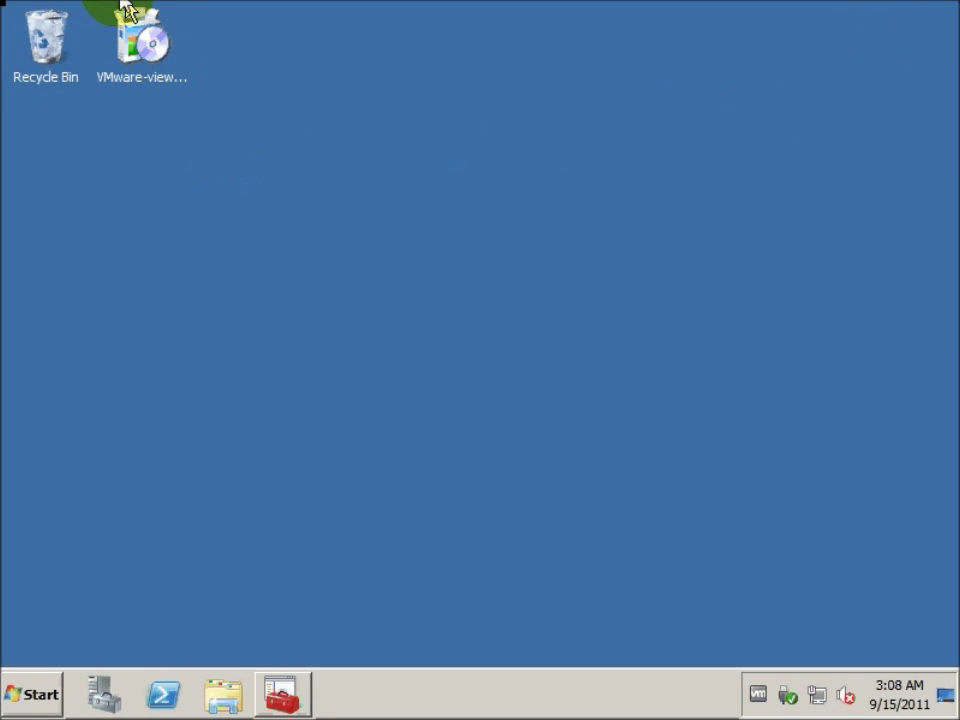
# Launch the View Connection Server 5 installer from the security server's desktop and accept the patent and license agreements
pyautogui.click(135, 33)
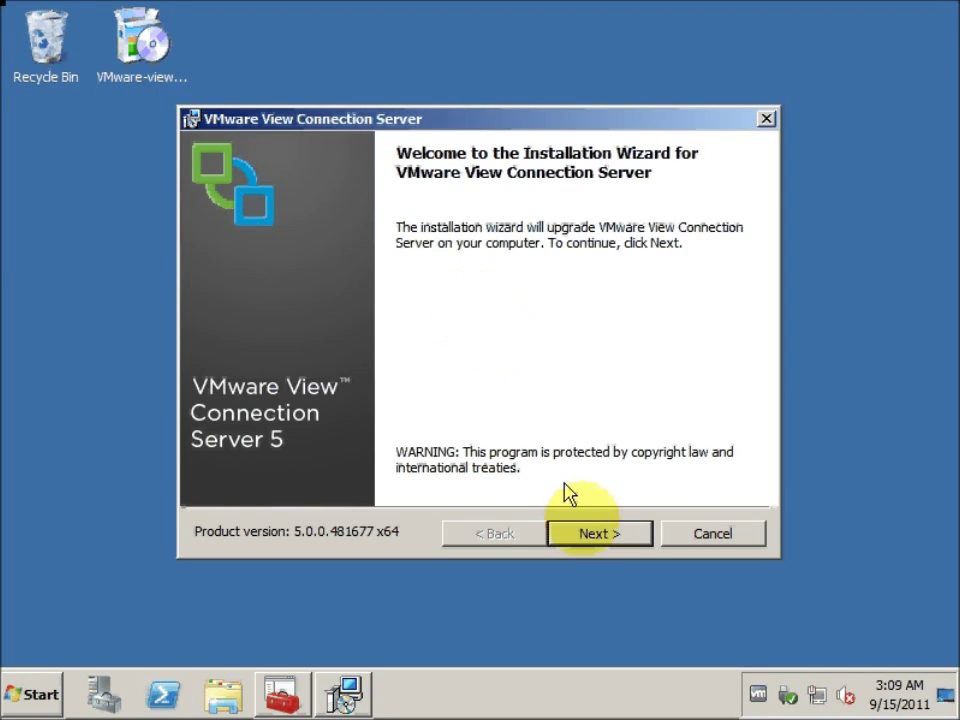
pyautogui.click(589, 534)
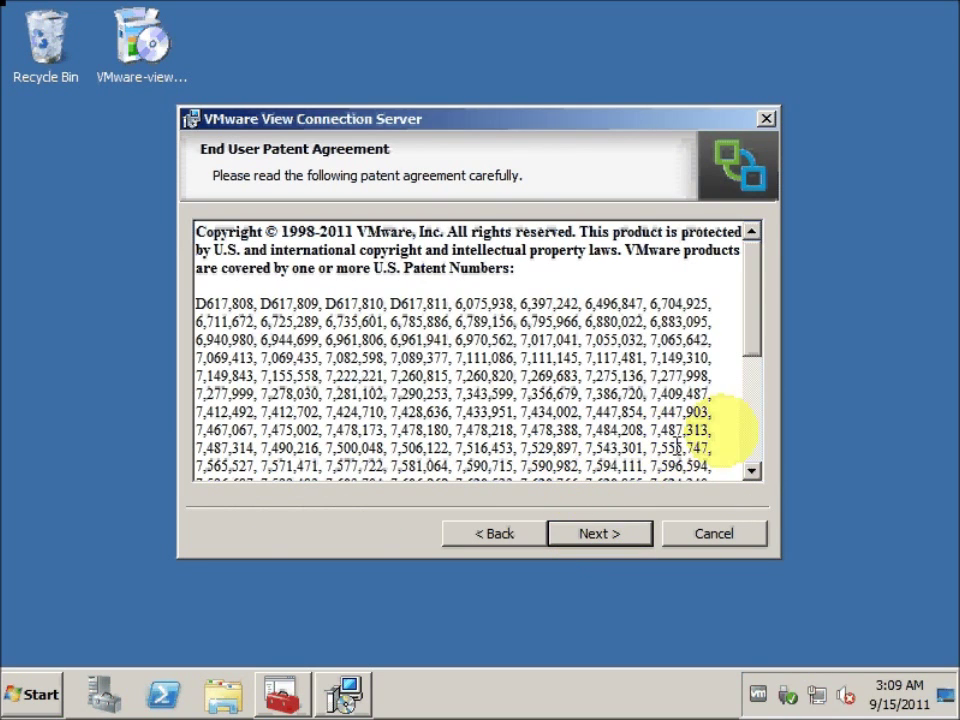
pyautogui.click(566, 541)
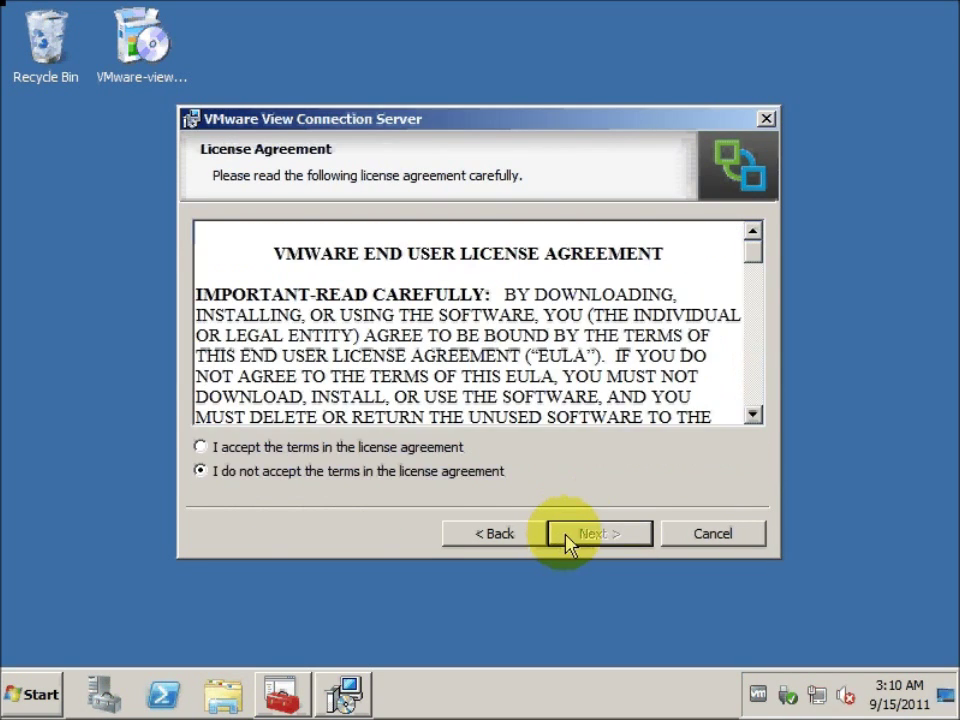
pyautogui.click(398, 448)
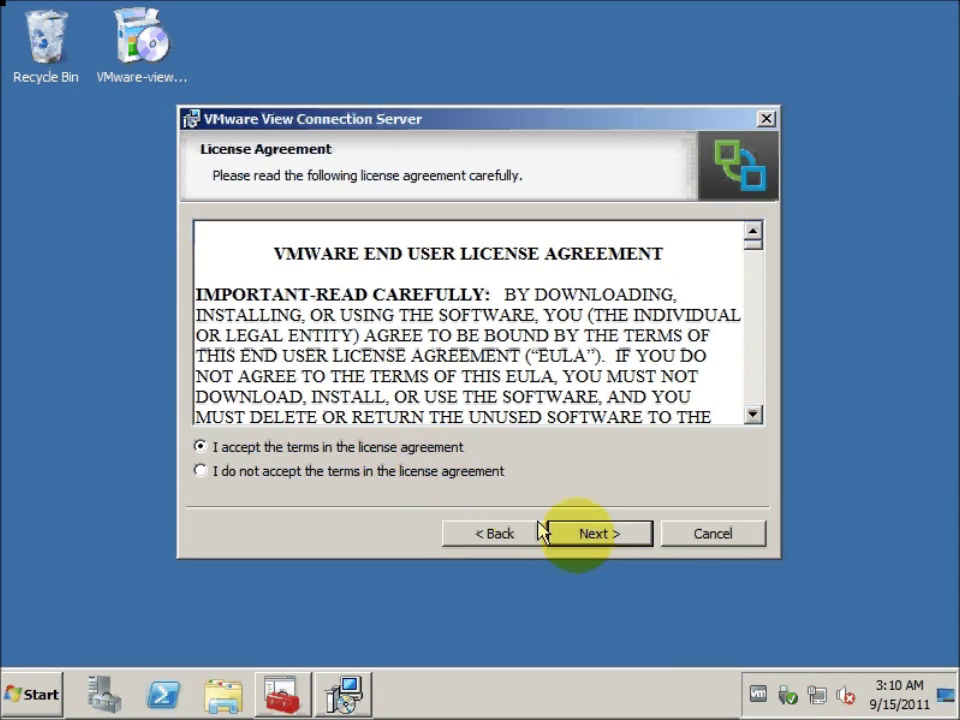
pyautogui.click(585, 536)
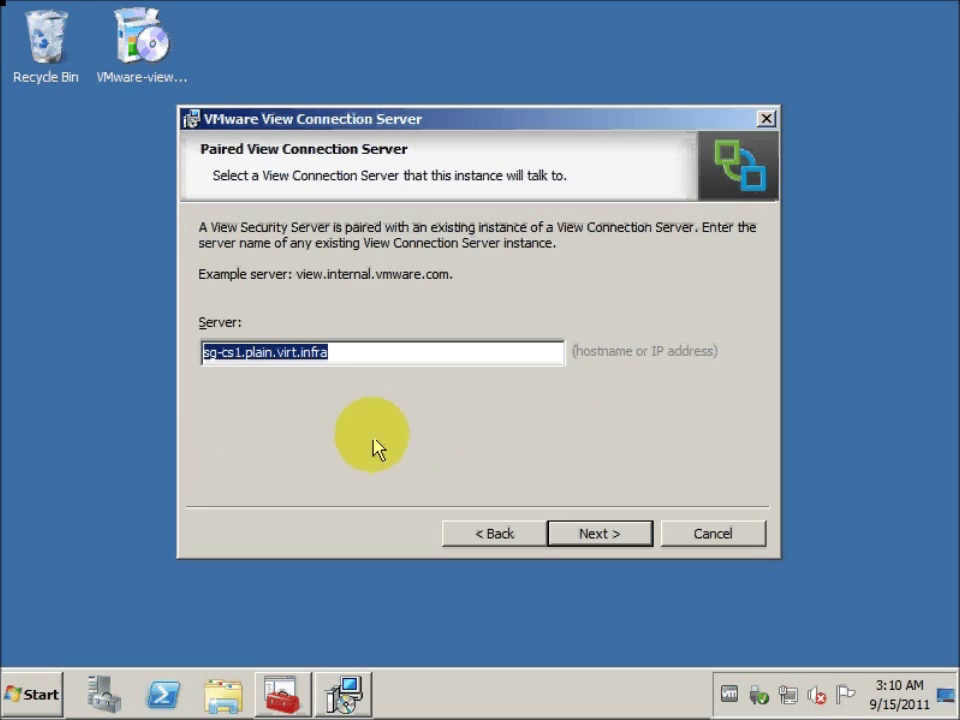
# Keep sg-cs1.plain.virt.infra as the paired View Connection Server and start entering the pairing password
pyautogui.click(596, 543)
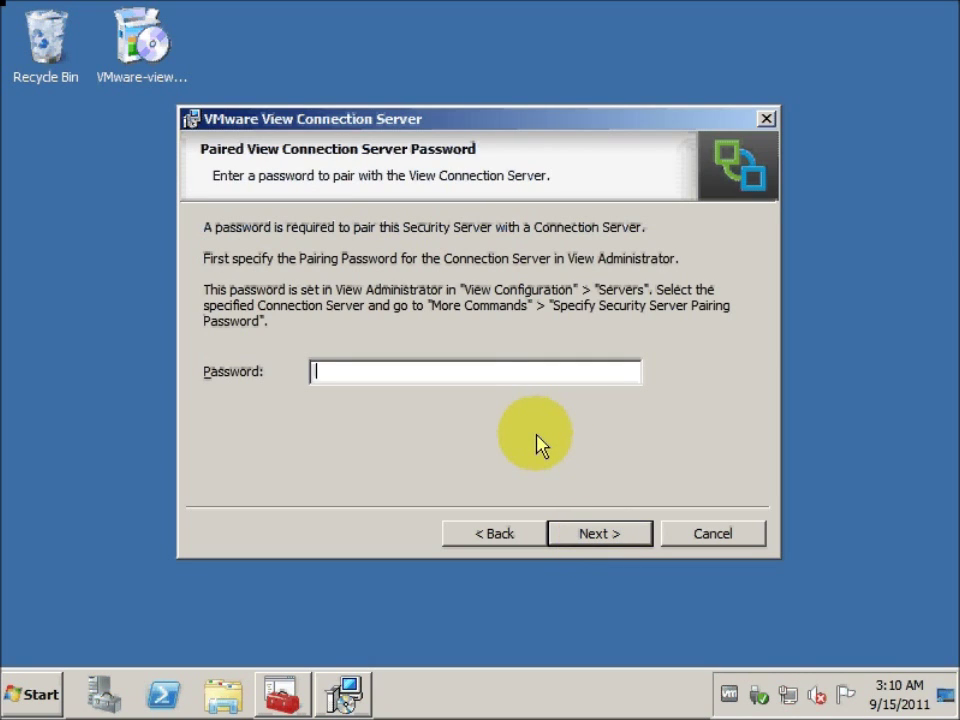
pyautogui.write('p')
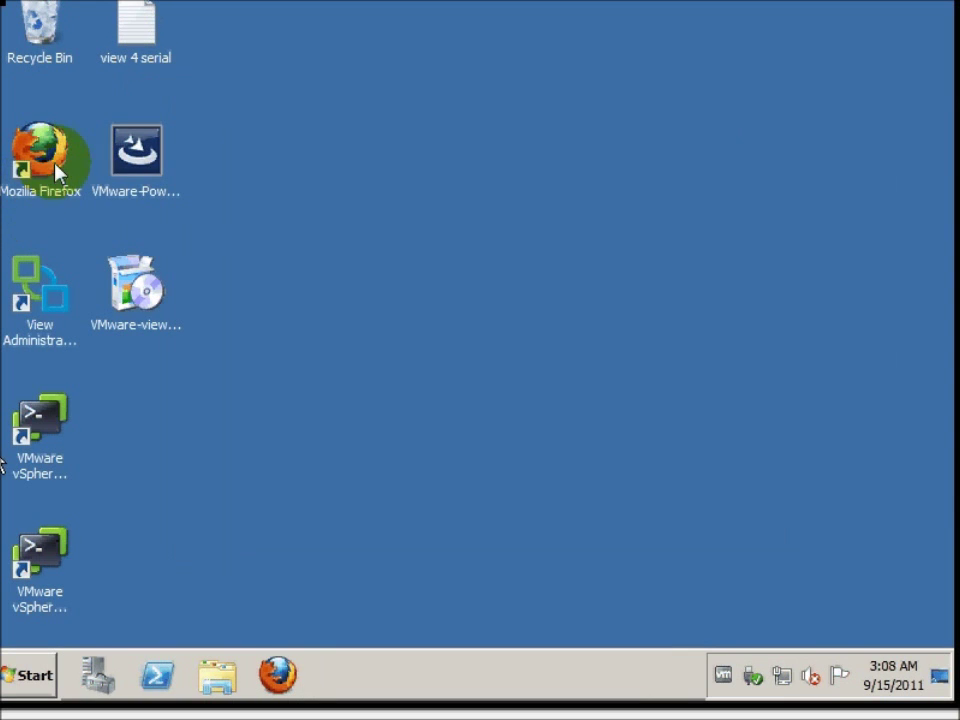
# Switch to the connection server, open View Administrator in Firefox, and log in with the administrator user name and account password
pyautogui.click(50, 165)
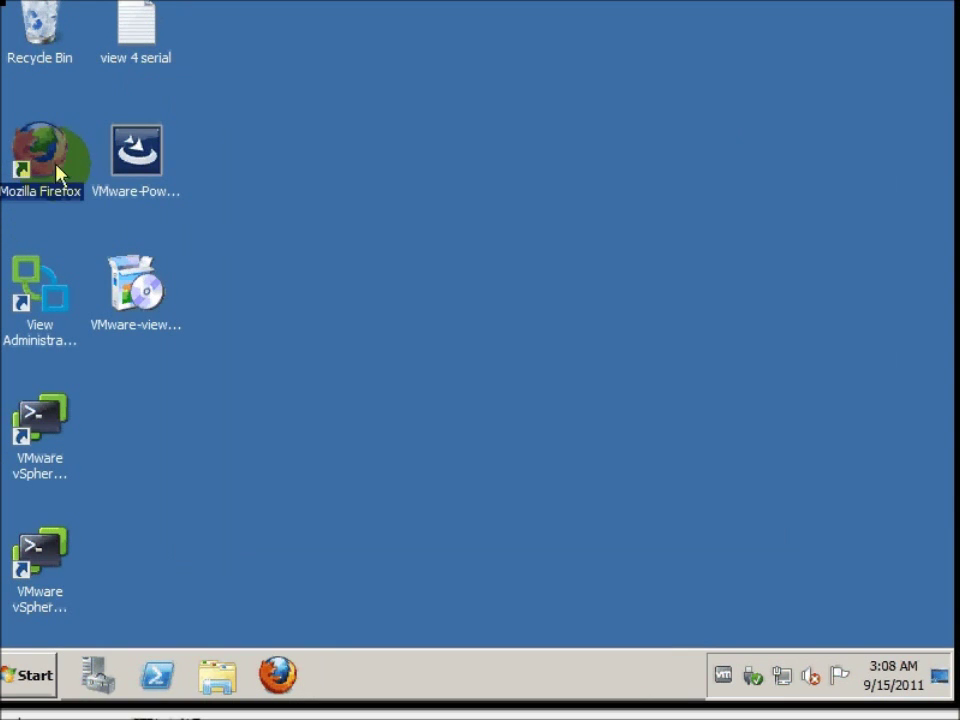
pyautogui.doubleClick(39, 336)
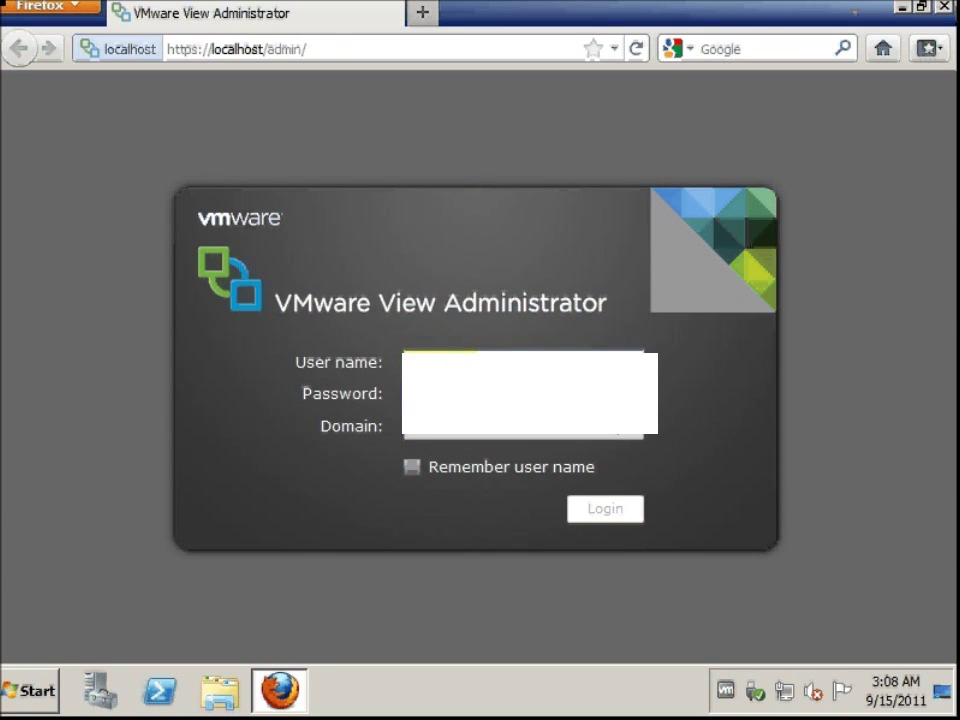
pyautogui.write('****')
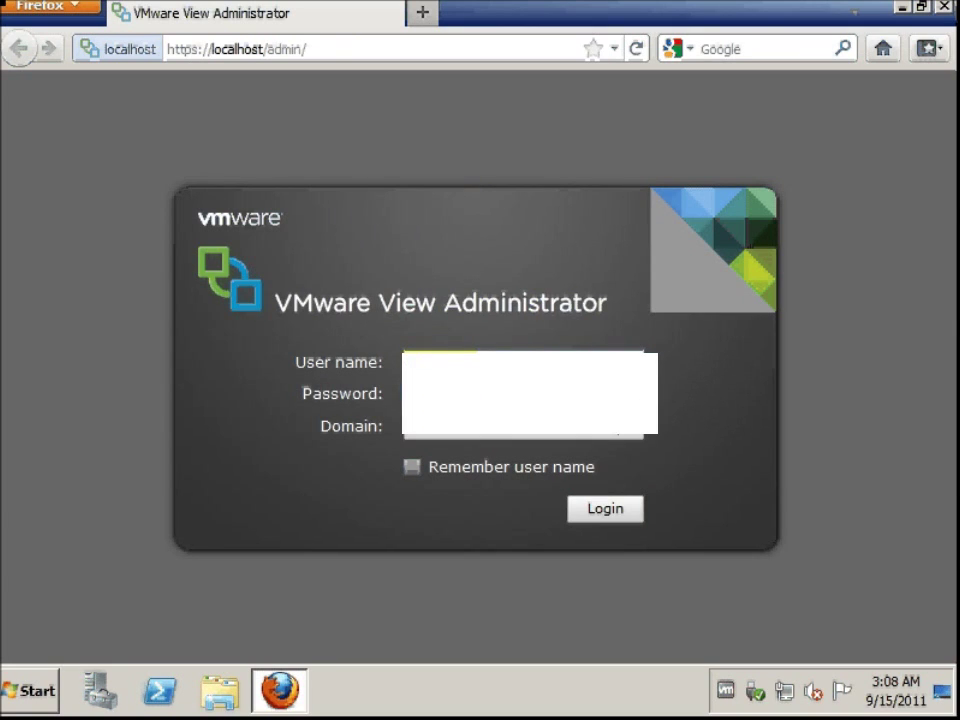
pyautogui.press('Return')
pyautogui.press('Return')
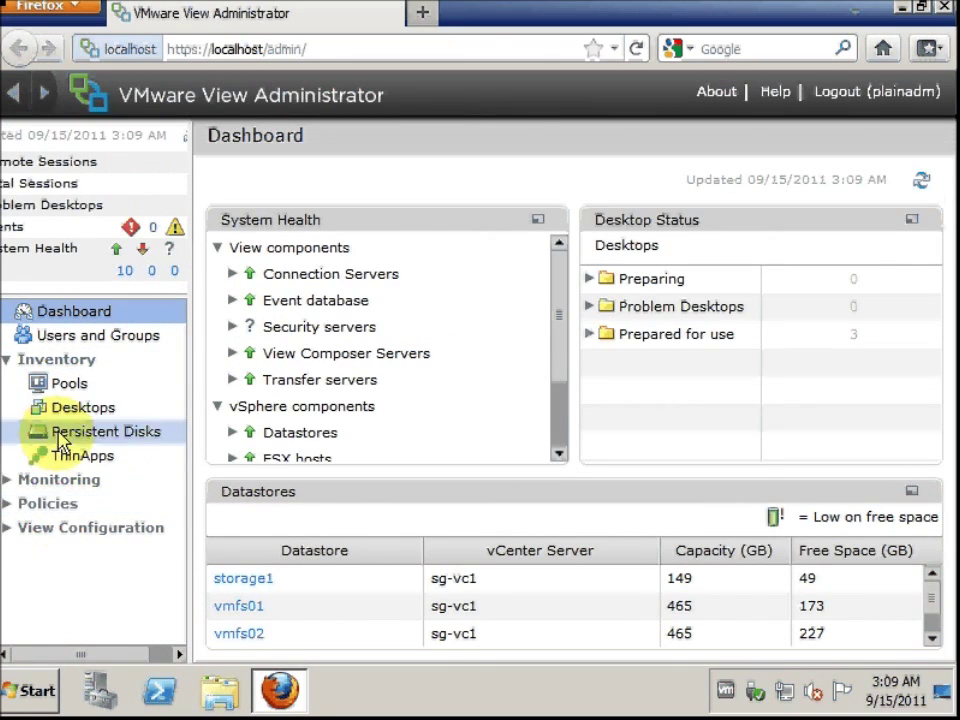
pyautogui.click(45, 528)
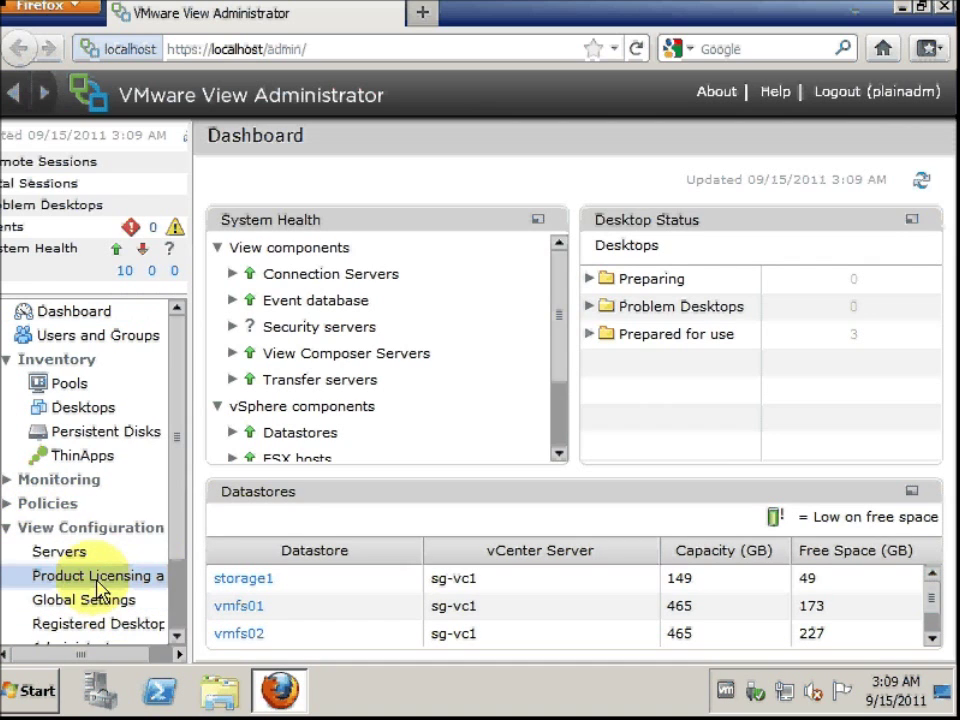
pyautogui.click(77, 553)
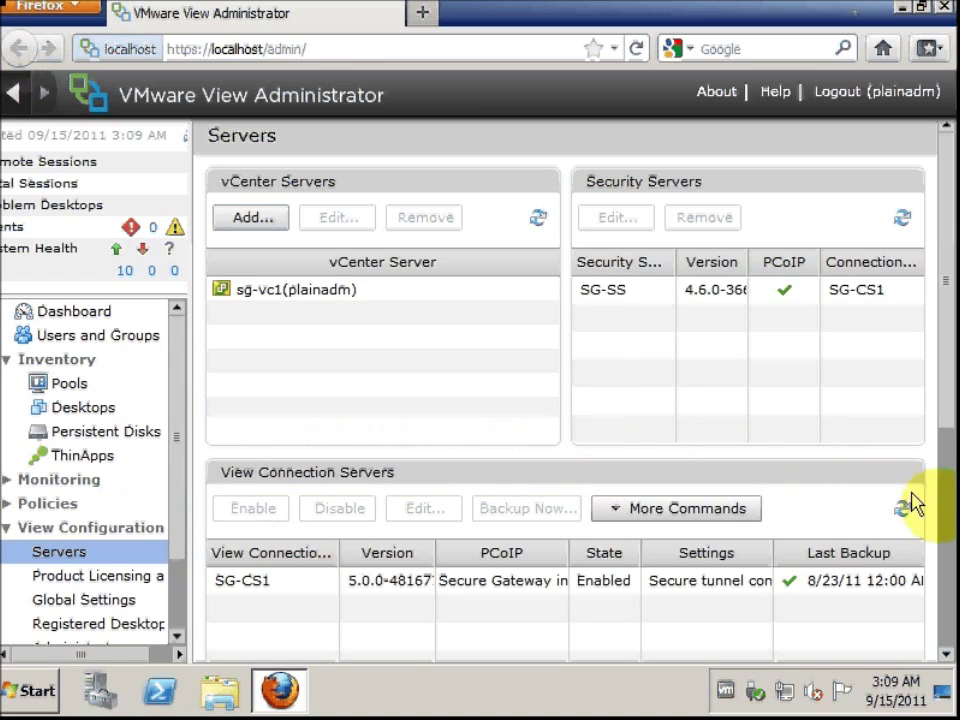
pyautogui.click(705, 581)
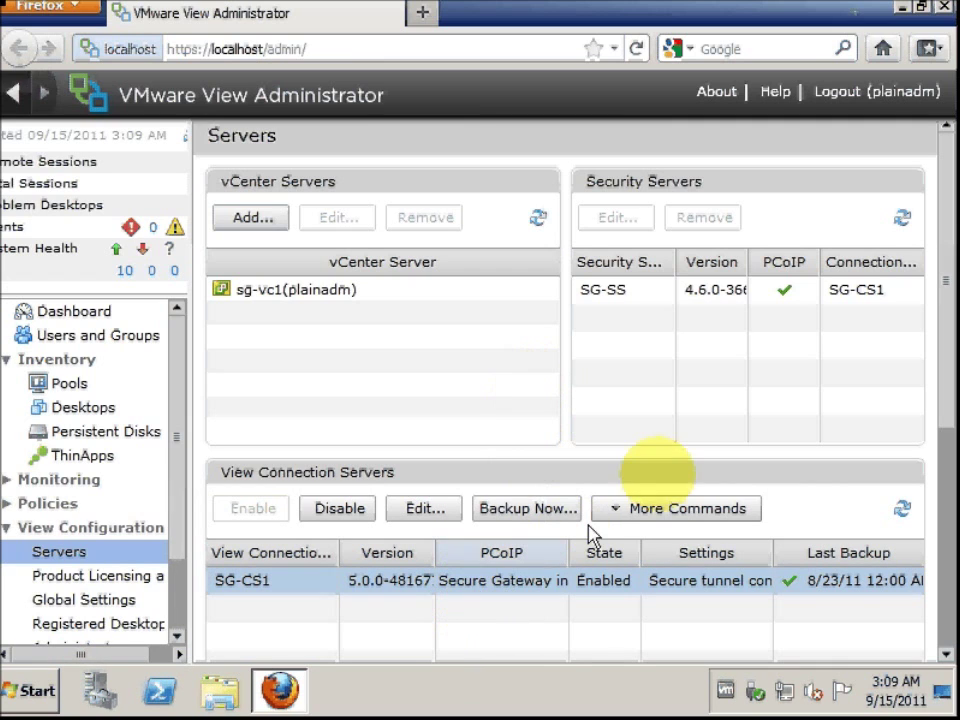
pyautogui.click(652, 528)
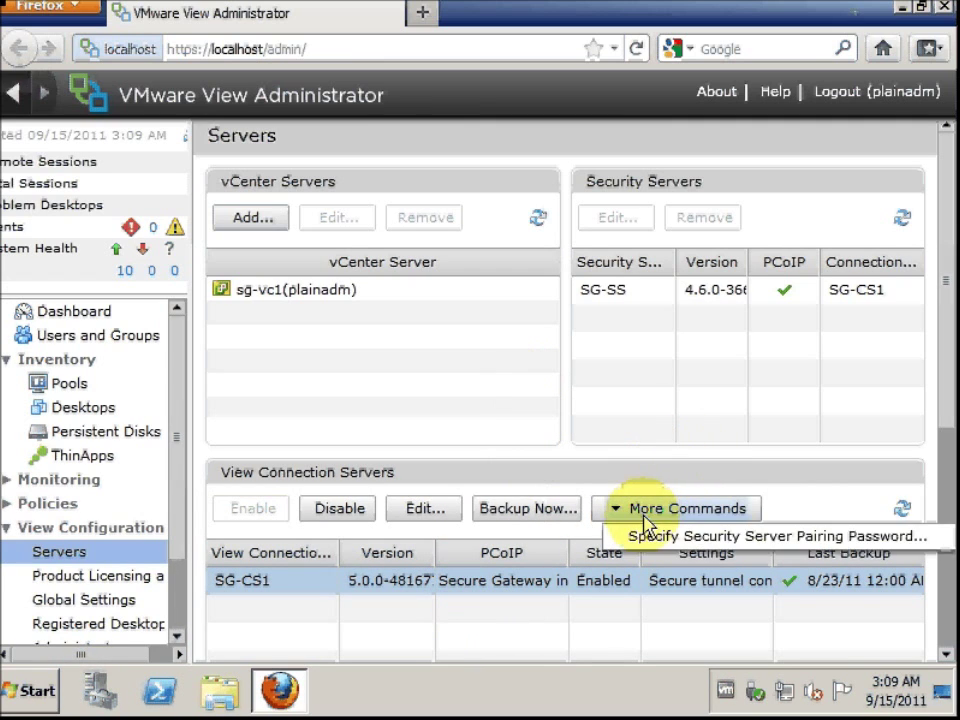
pyautogui.click(640, 536)
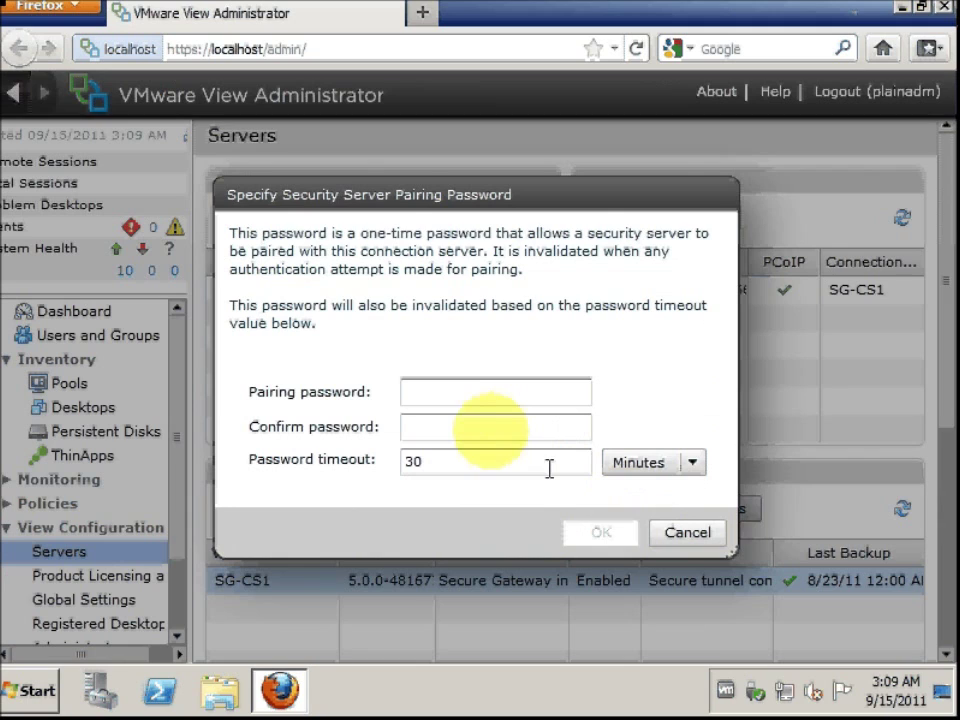
pyautogui.click(448, 395)
pyautogui.write('*********')
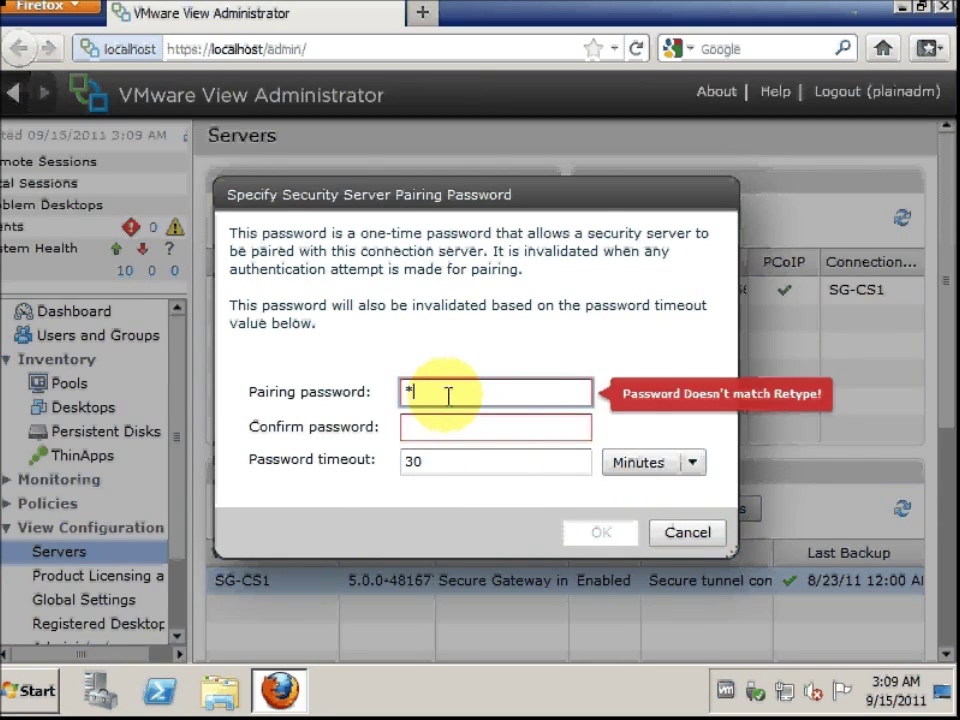
pyautogui.press('Tab')
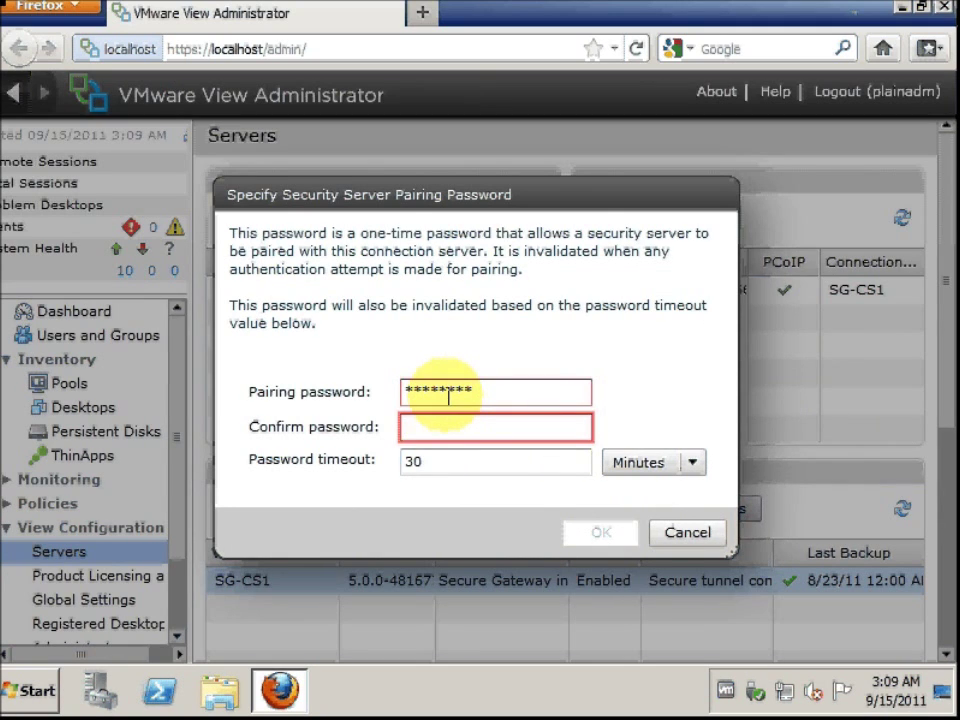
pyautogui.write('********')
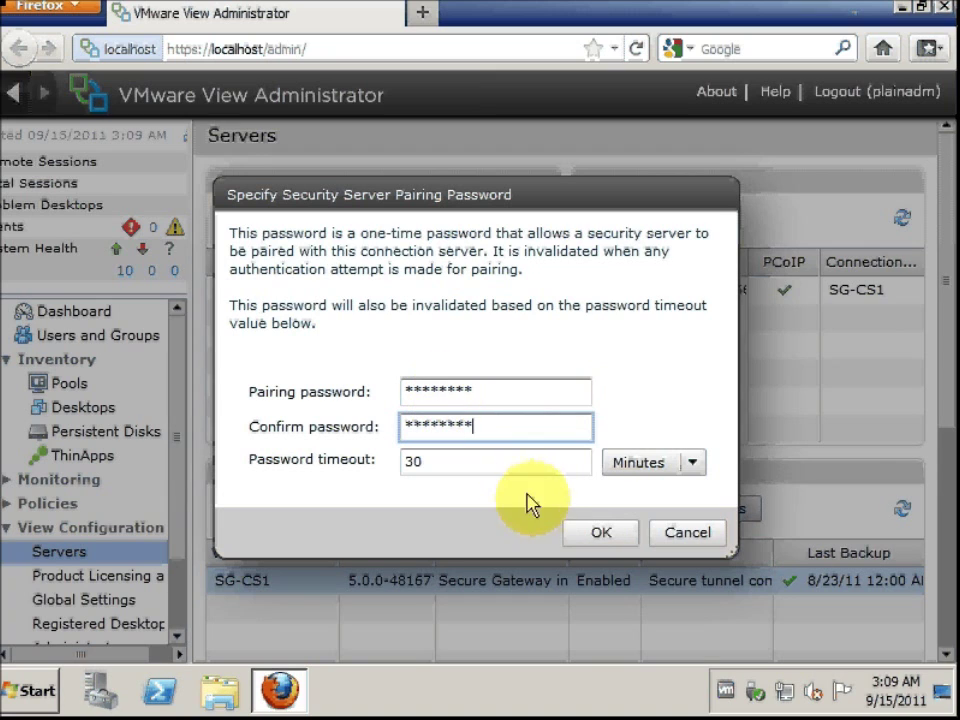
pyautogui.click(574, 534)
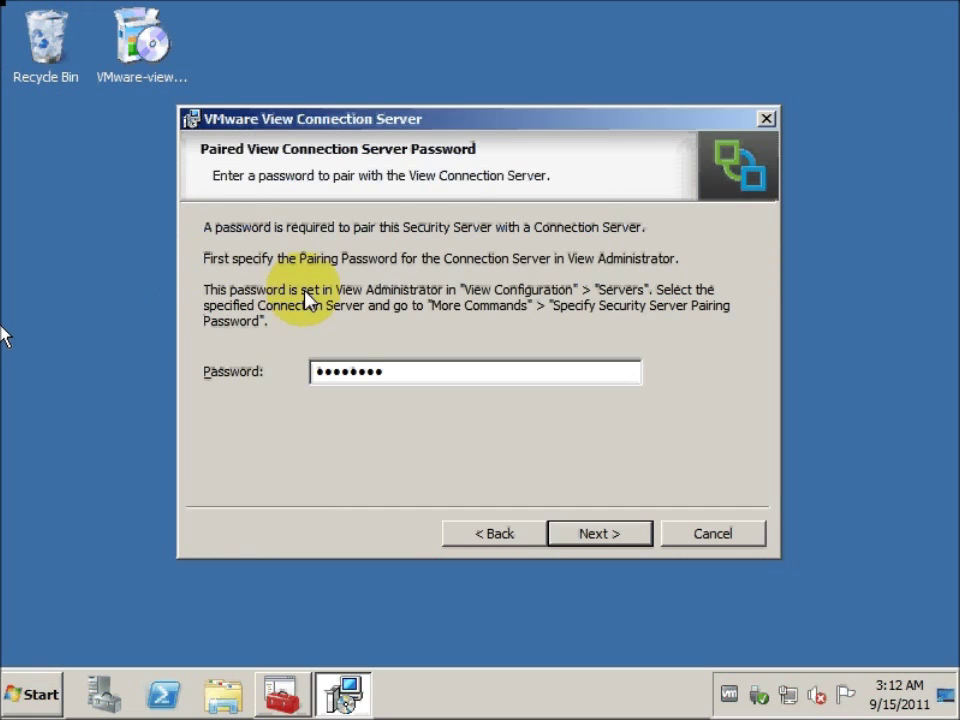
# Switch back to the security server's installer, keep the external URL and PCoIP External URL 192.168.10.15:4172, and complete the Connection Server installation
pyautogui.click(618, 537)
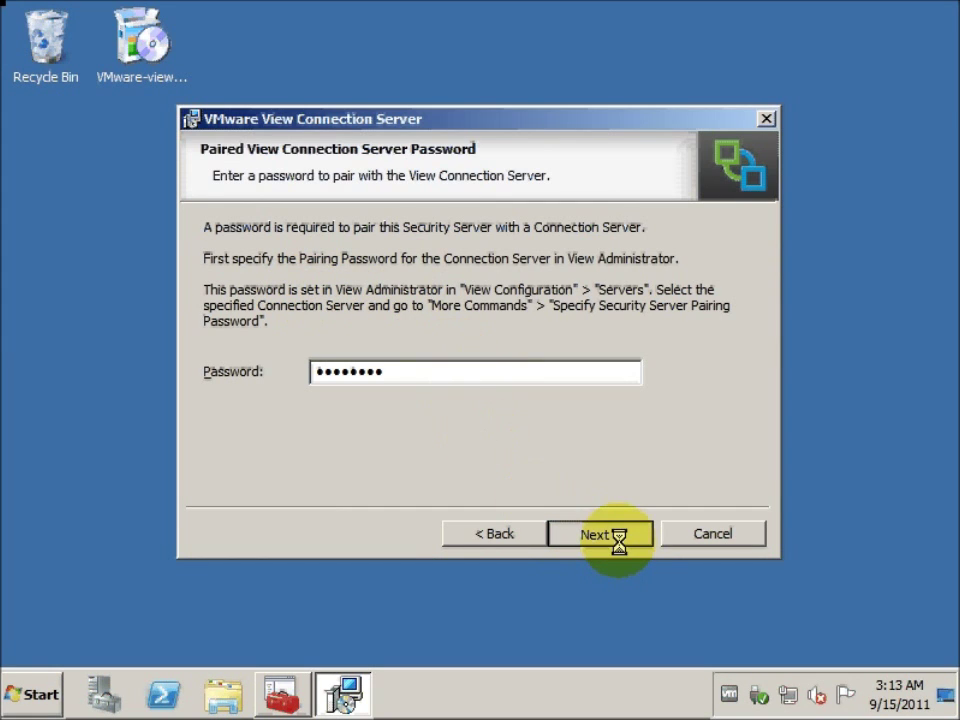
pyautogui.press('BackSpace')
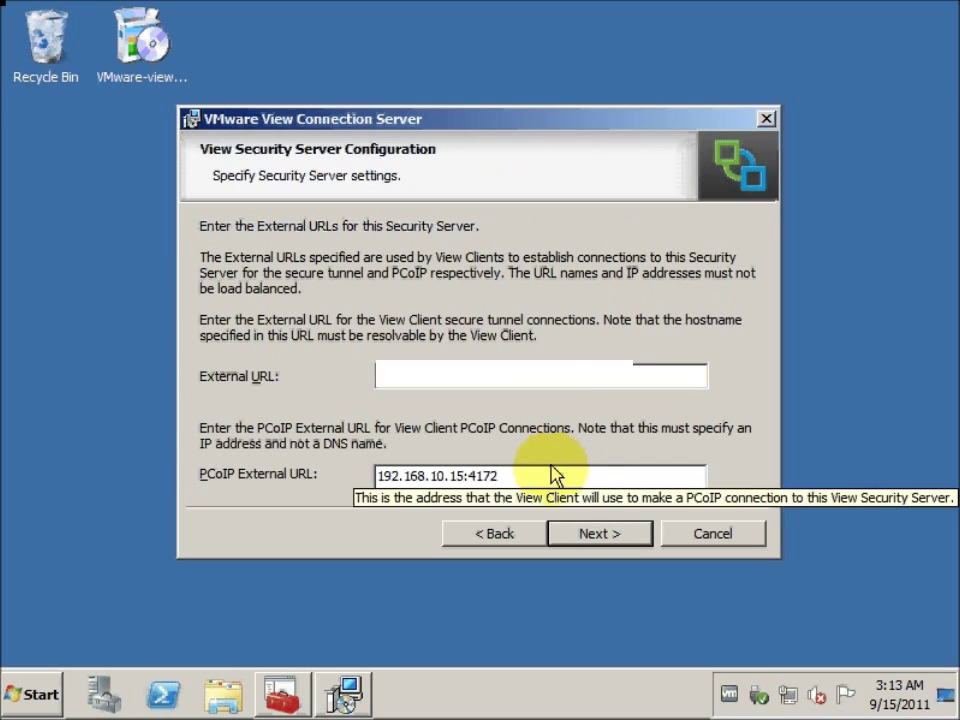
pyautogui.click(602, 539)
pyautogui.click(604, 542)
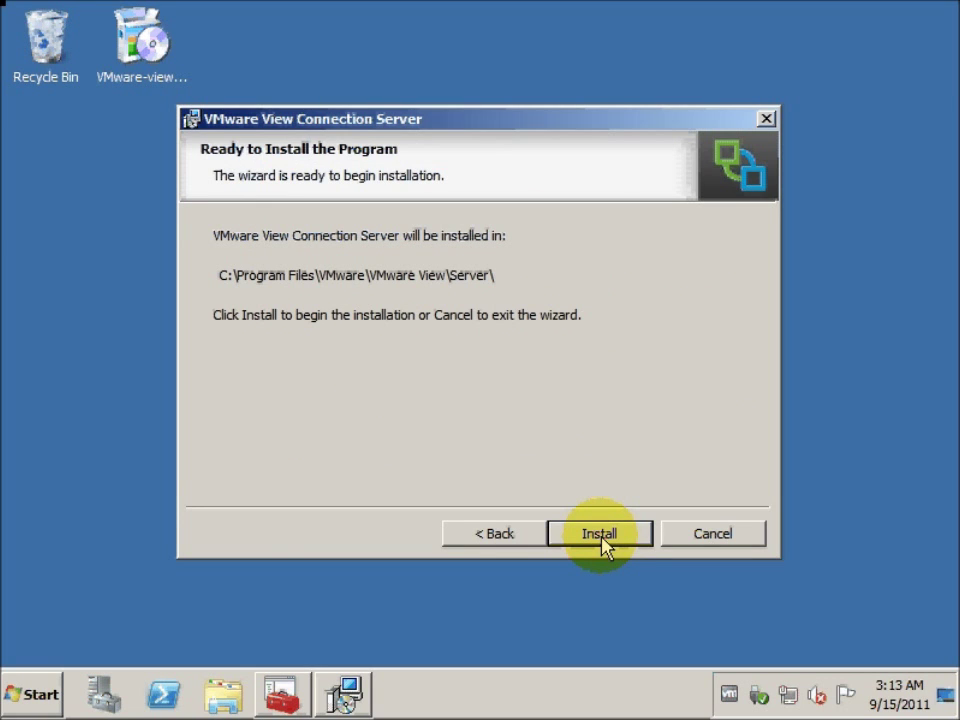
pyautogui.click(603, 541)
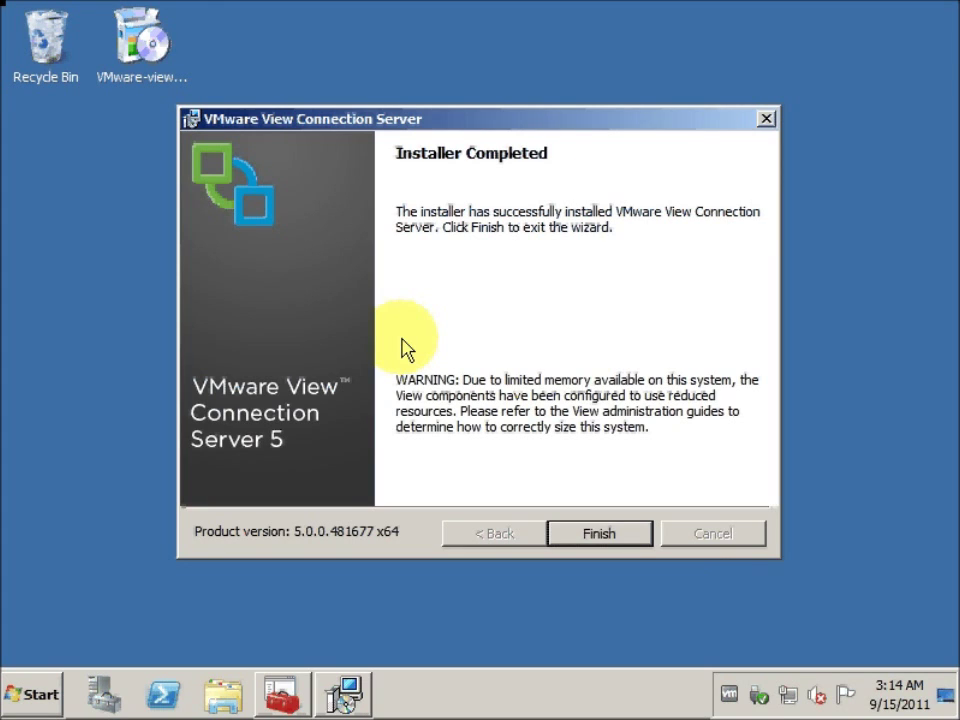
pyautogui.click(600, 533)
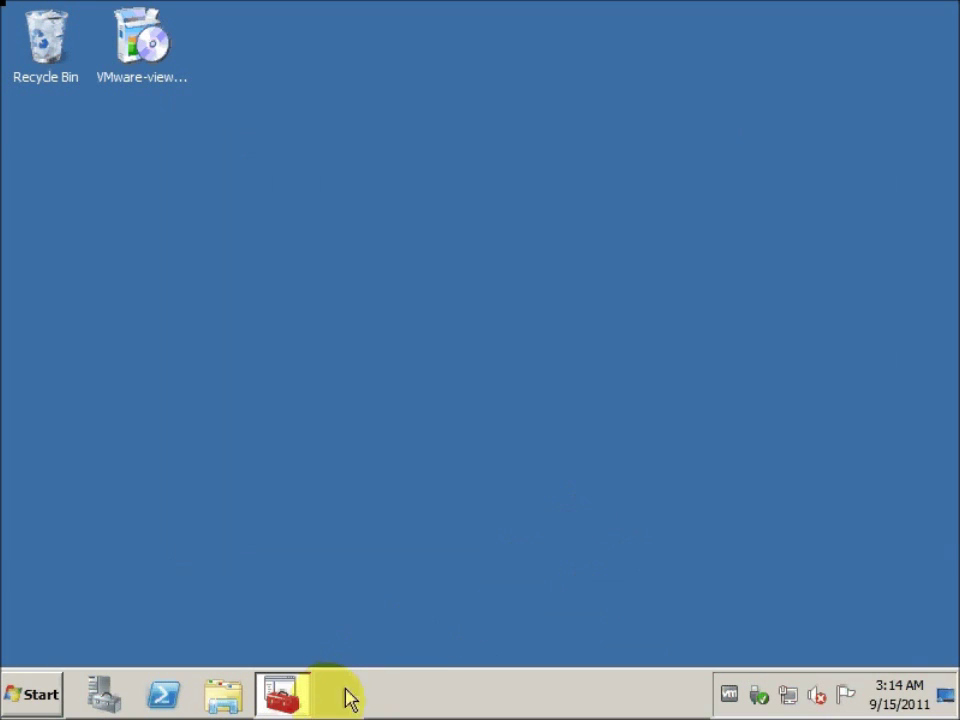
# Restore the Services console and examine the status of the VMware View Security Server service
pyautogui.click(300, 702)
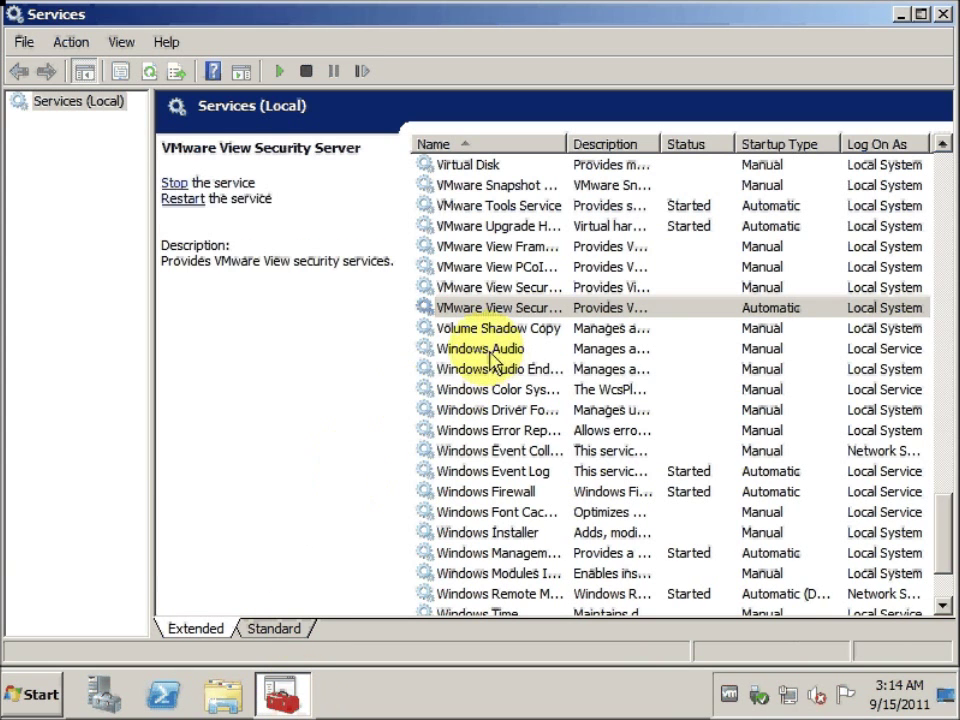
pyautogui.click(471, 308)
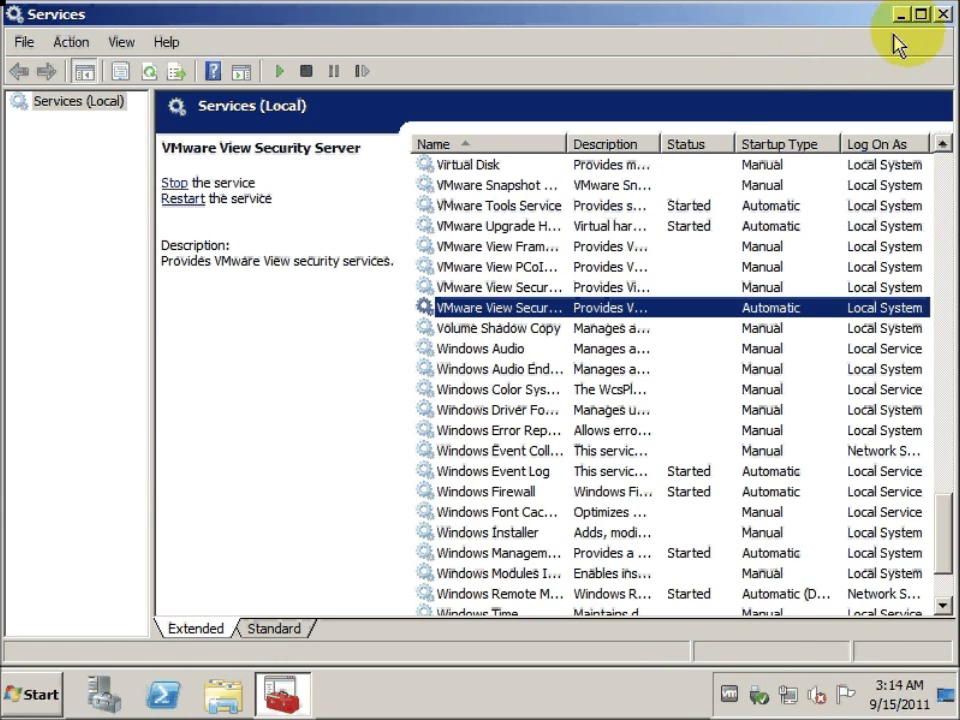